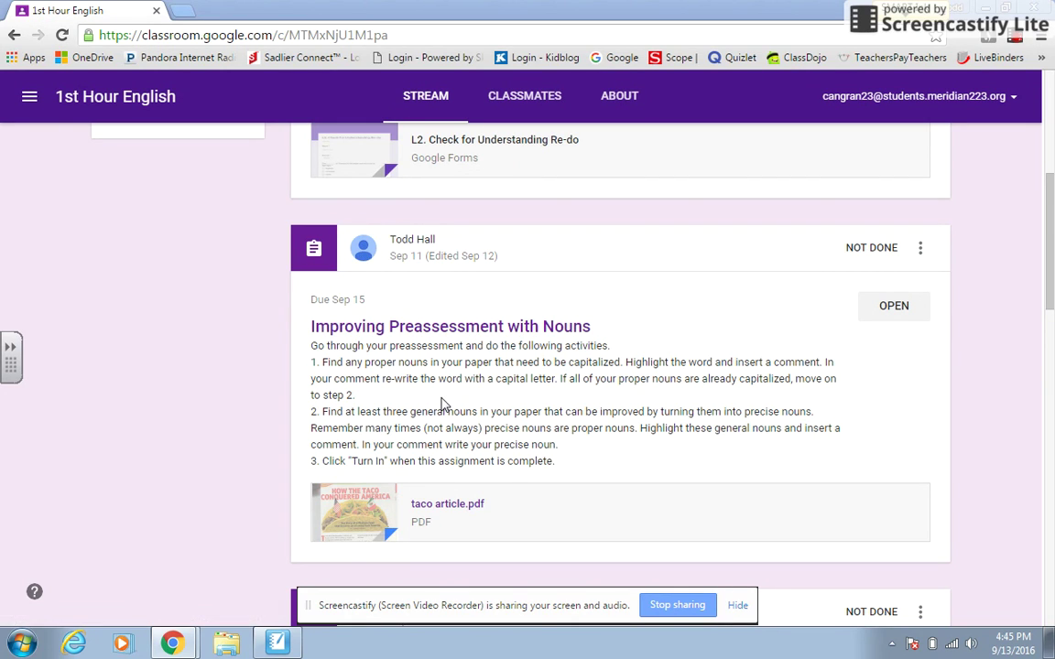
# - Ink the rubric: mark the 3 column, underline '3' and 'all', and write '1.' by the proper-noun row
pyautogui.click(289, 650)
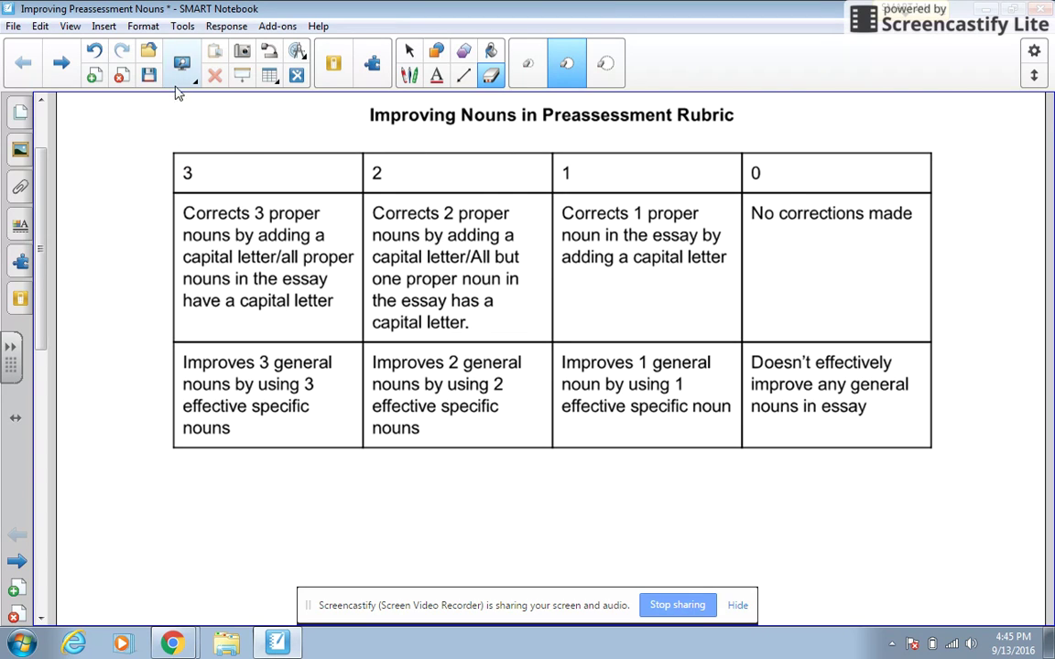
pyautogui.click(410, 73)
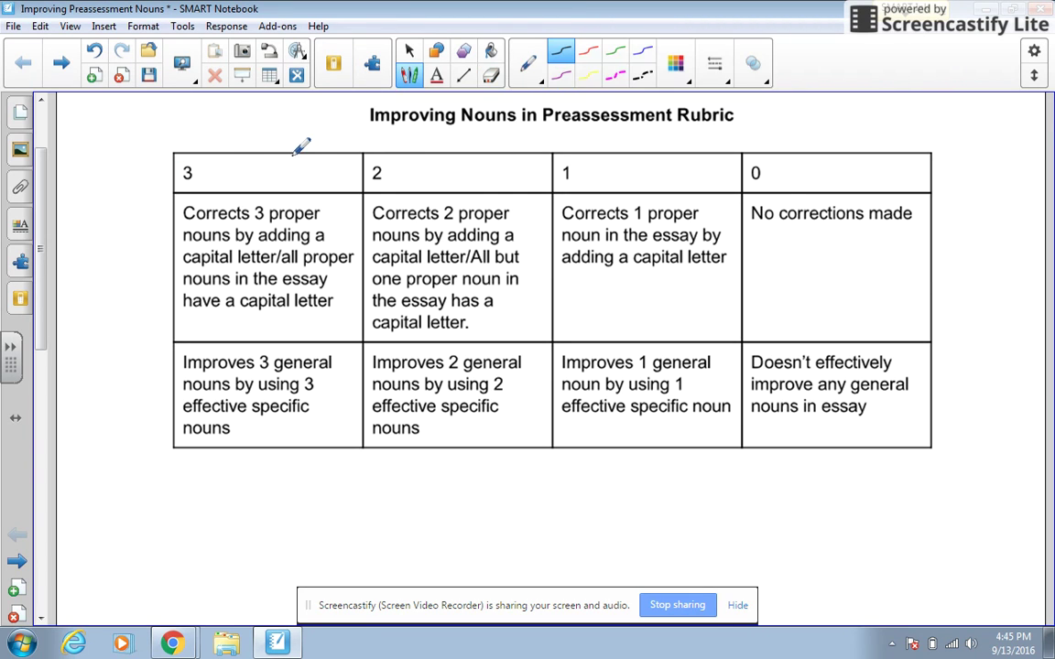
pyautogui.moveTo(259, 178)
pyautogui.mouseDown()
pyautogui.moveTo(292, 152)
pyautogui.moveTo(308, 182)
pyautogui.moveTo(309, 166)
pyautogui.mouseUp()
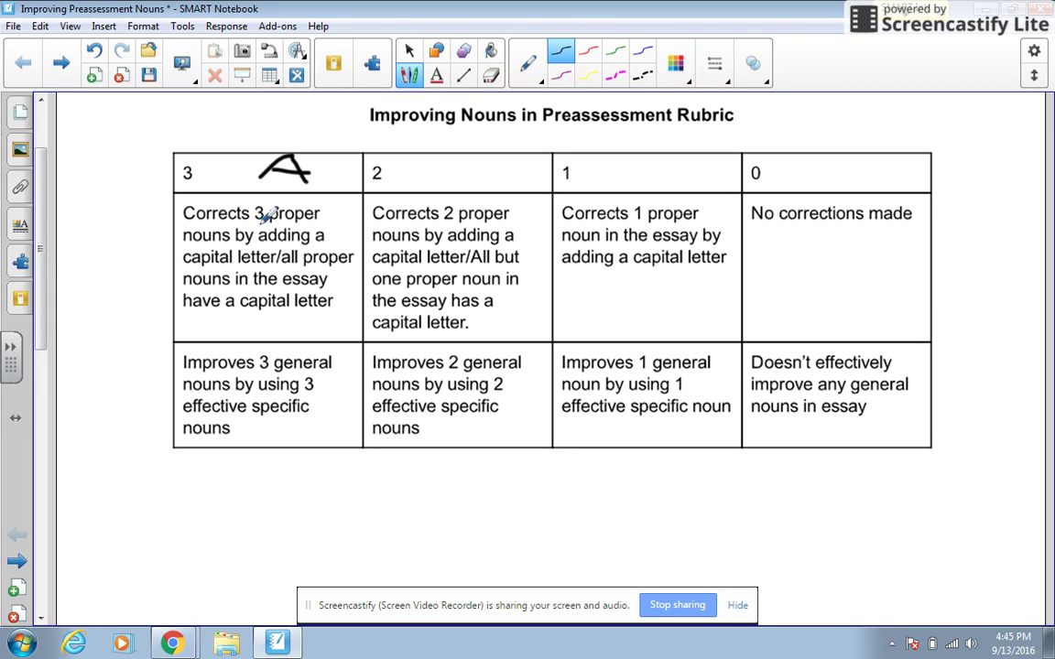
pyautogui.moveTo(250, 225); pyautogui.dragTo(282, 221)
pyautogui.moveTo(281, 267); pyautogui.dragTo(299, 267)
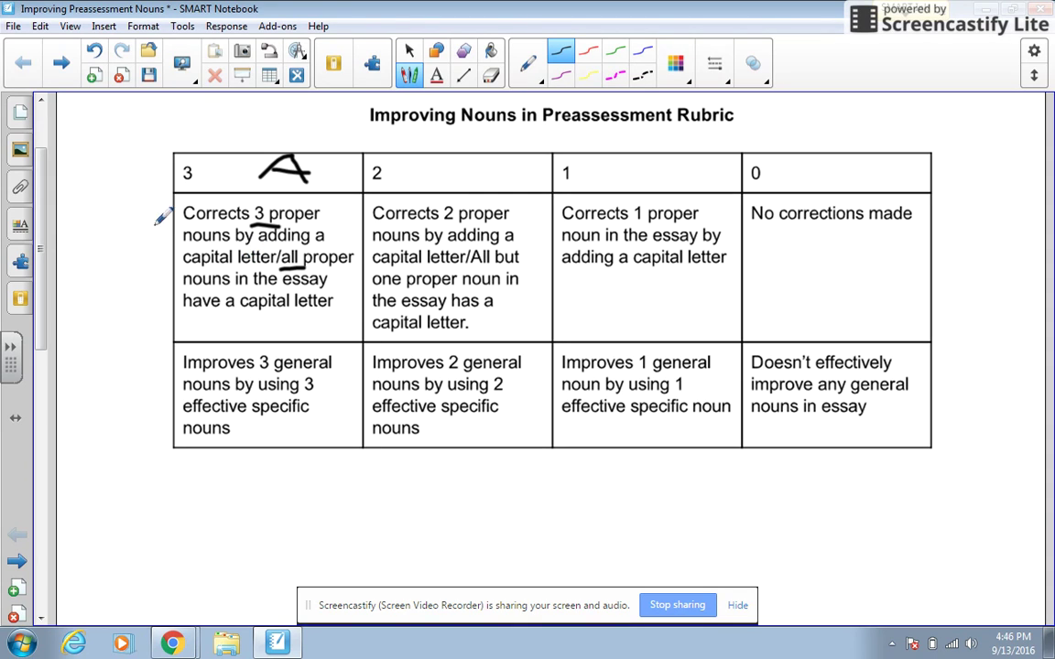
pyautogui.moveTo(112, 208)
pyautogui.mouseDown()
pyautogui.moveTo(112, 254)
pyautogui.moveTo(150, 248)
pyautogui.mouseUp()
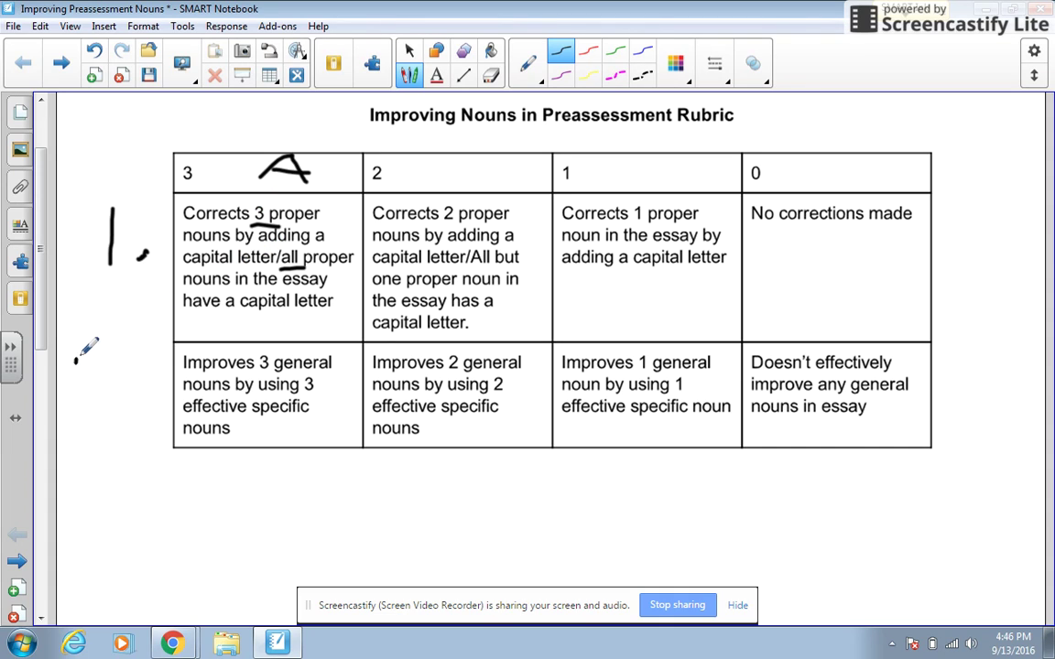
# - Write '2.' beside the general-noun row and underline the 3 in 'Improves 3 general'
pyautogui.moveTo(76, 360)
pyautogui.mouseDown()
pyautogui.moveTo(97, 392)
pyautogui.moveTo(141, 392)
pyautogui.mouseUp()
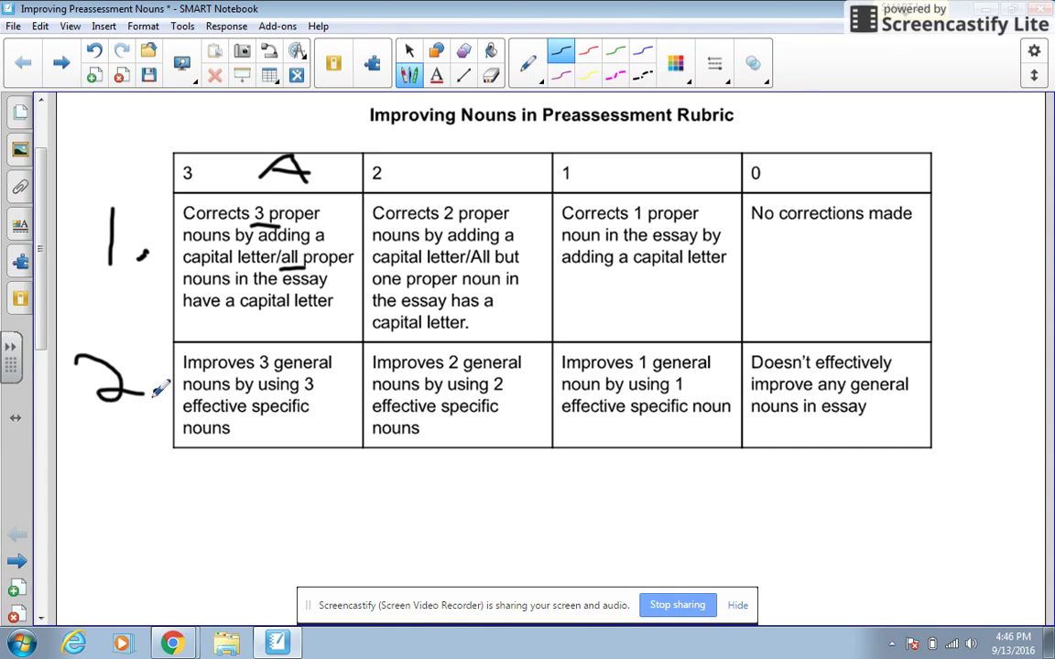
pyautogui.click(156, 391)
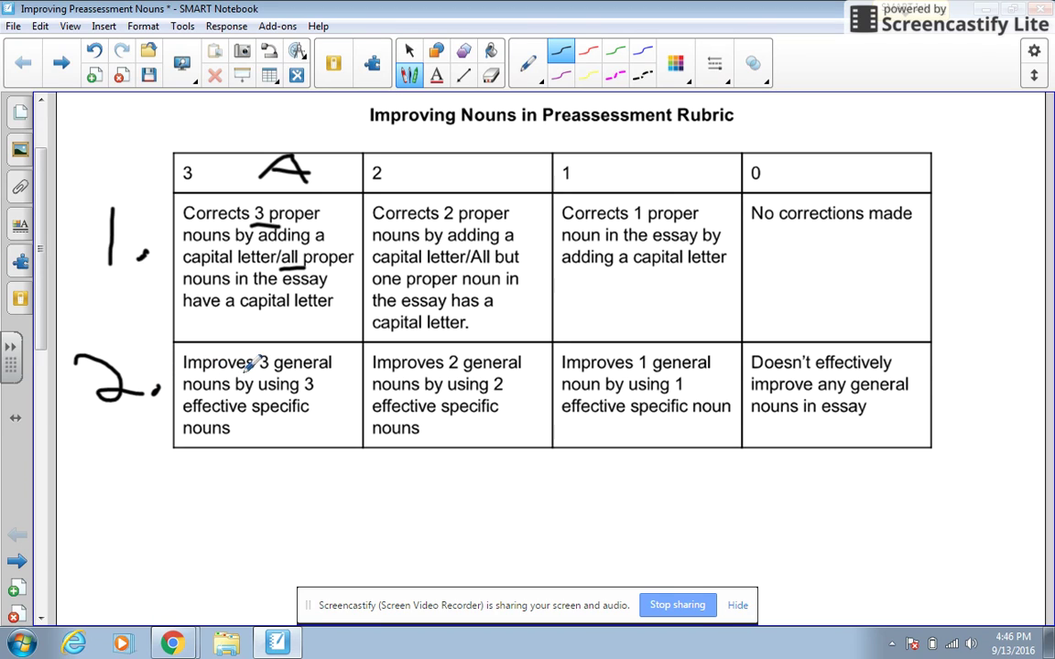
pyautogui.moveTo(254, 373); pyautogui.dragTo(285, 371)
pyautogui.click(193, 645)
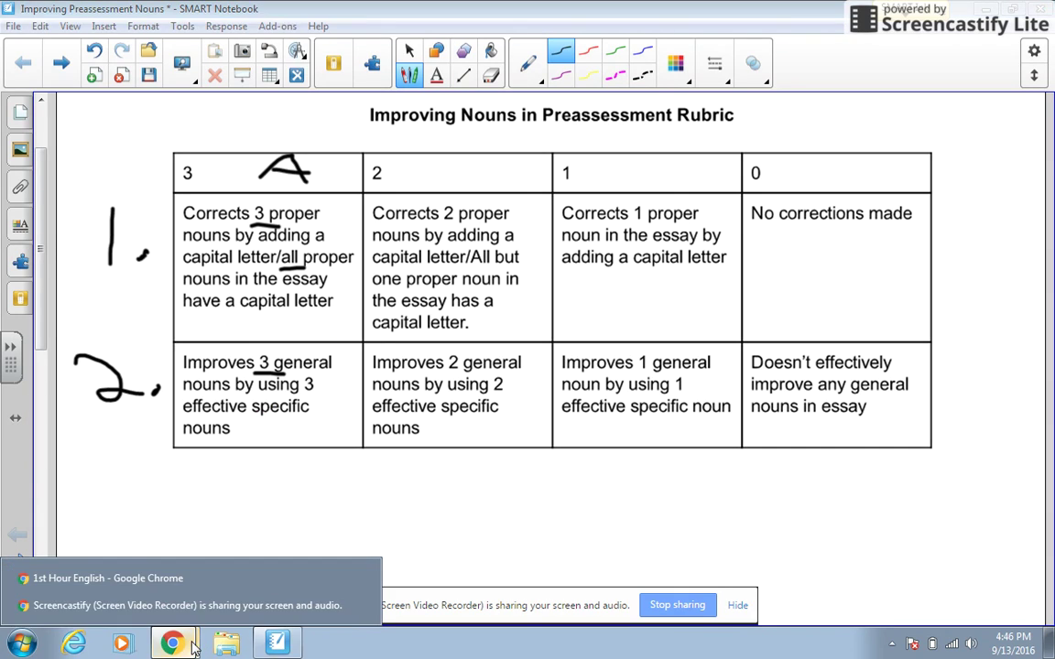
# - Return to the Classroom stream and open the Improving Preassessment with Nouns assignment
pyautogui.click(138, 578)
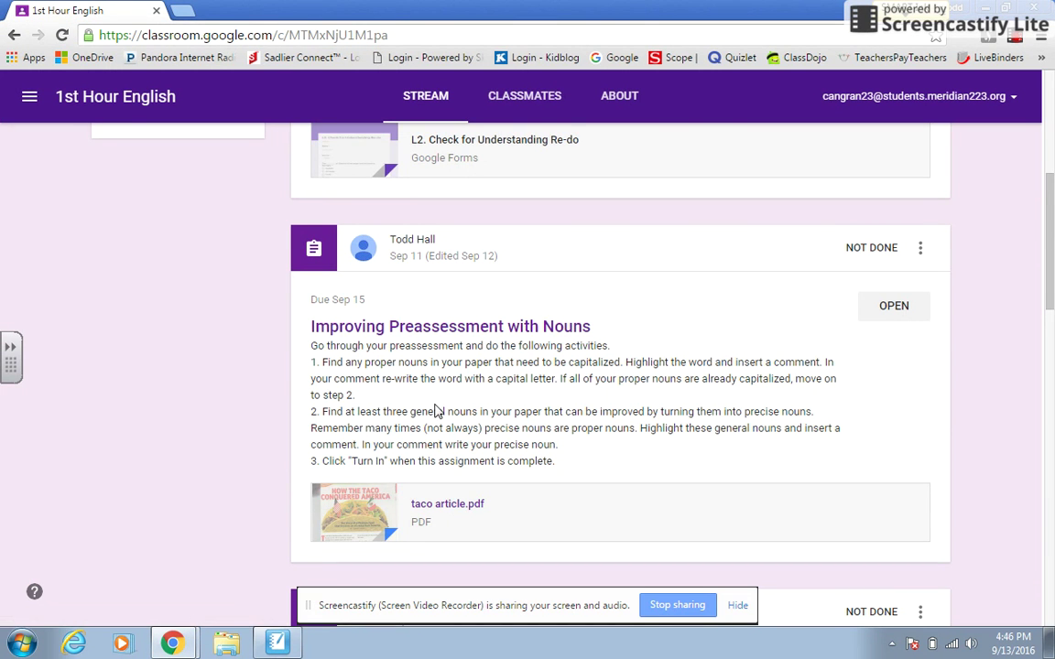
pyautogui.scroll(-1, 437, 412)
pyautogui.scroll(-1, 478, 424)
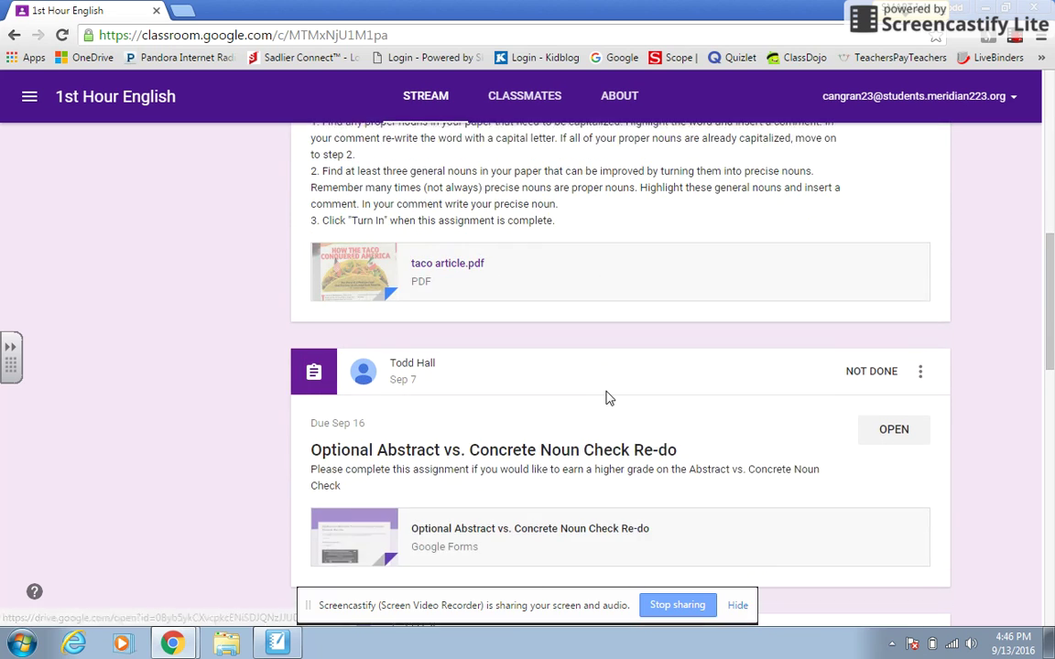
pyautogui.scroll(1, 643, 322)
pyautogui.click(866, 228)
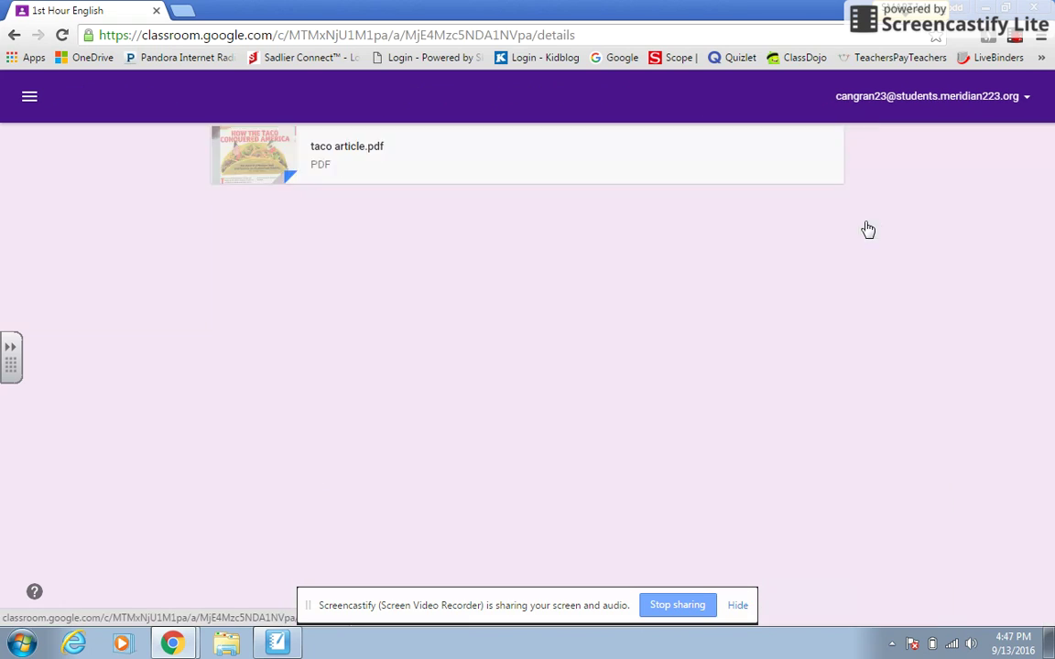
pyautogui.scroll(-2, 551, 424)
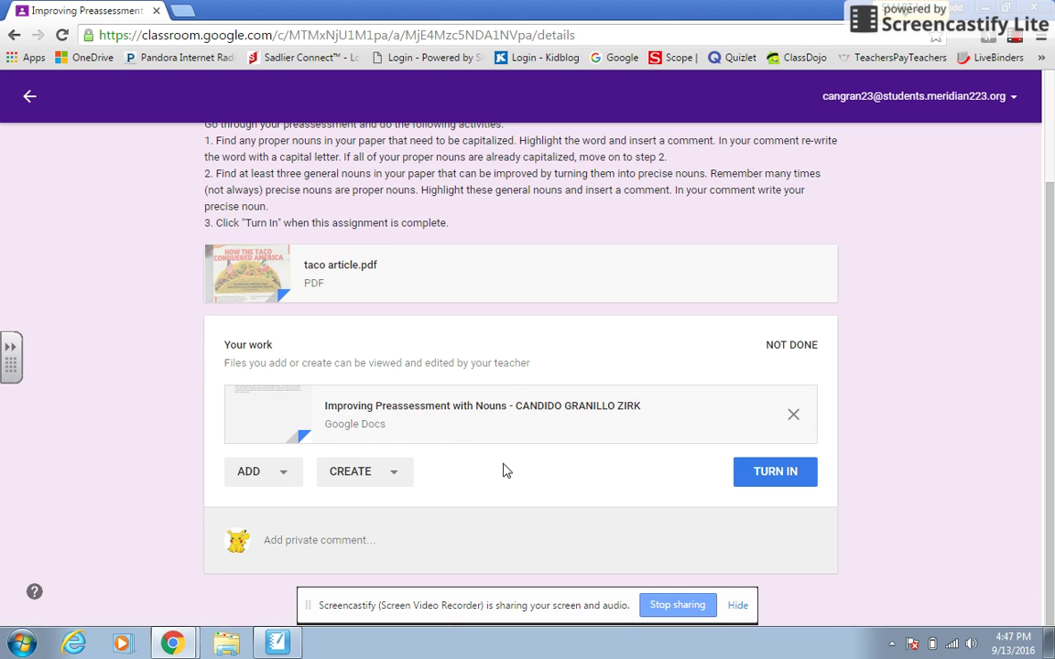
# - Add the Writing Preassessment document from Google Drive to the assignment's work
pyautogui.click(283, 484)
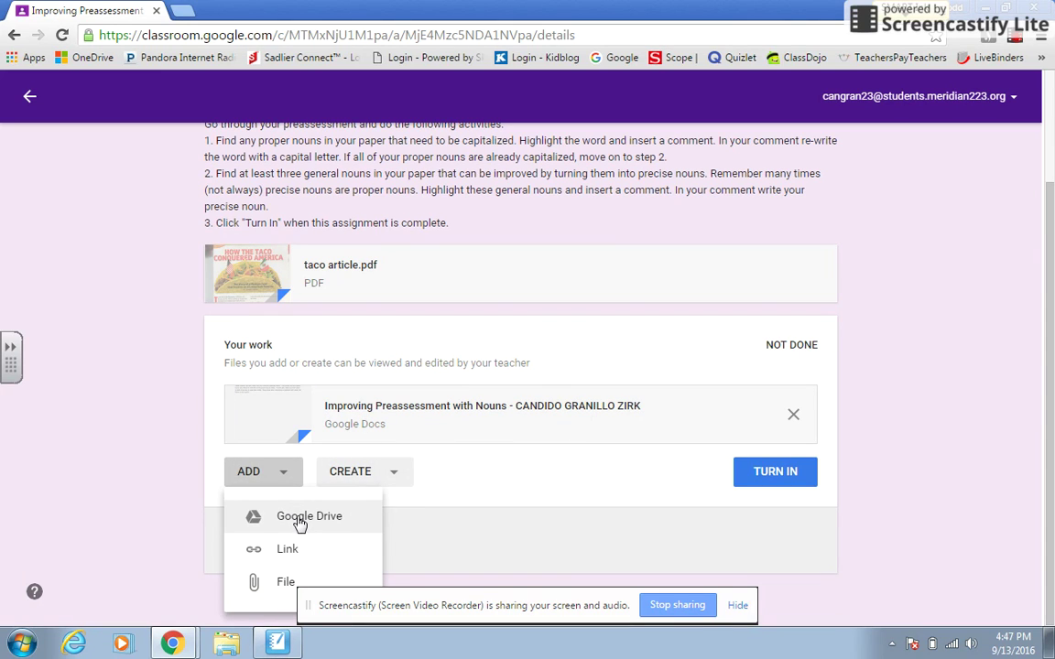
pyautogui.click(299, 521)
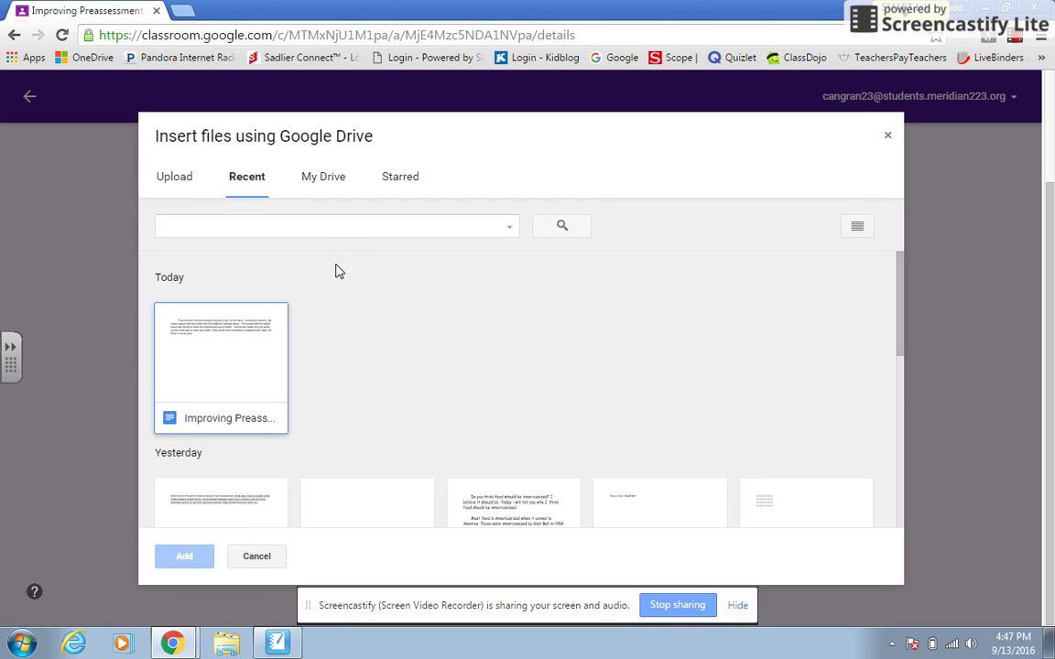
pyautogui.scroll(-2, 341, 275)
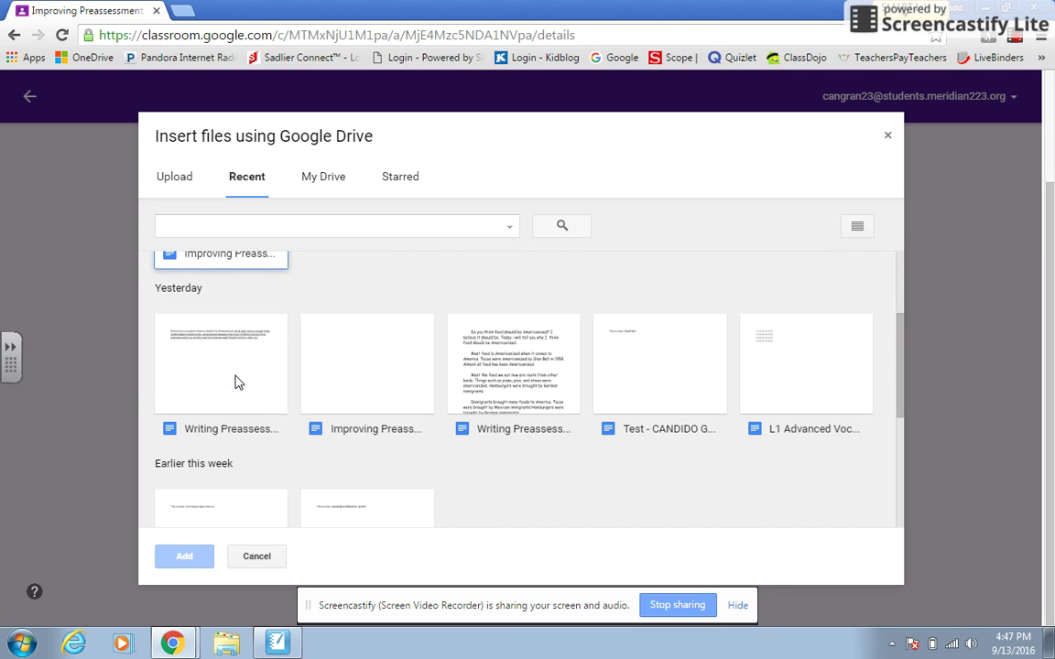
pyautogui.click(234, 382)
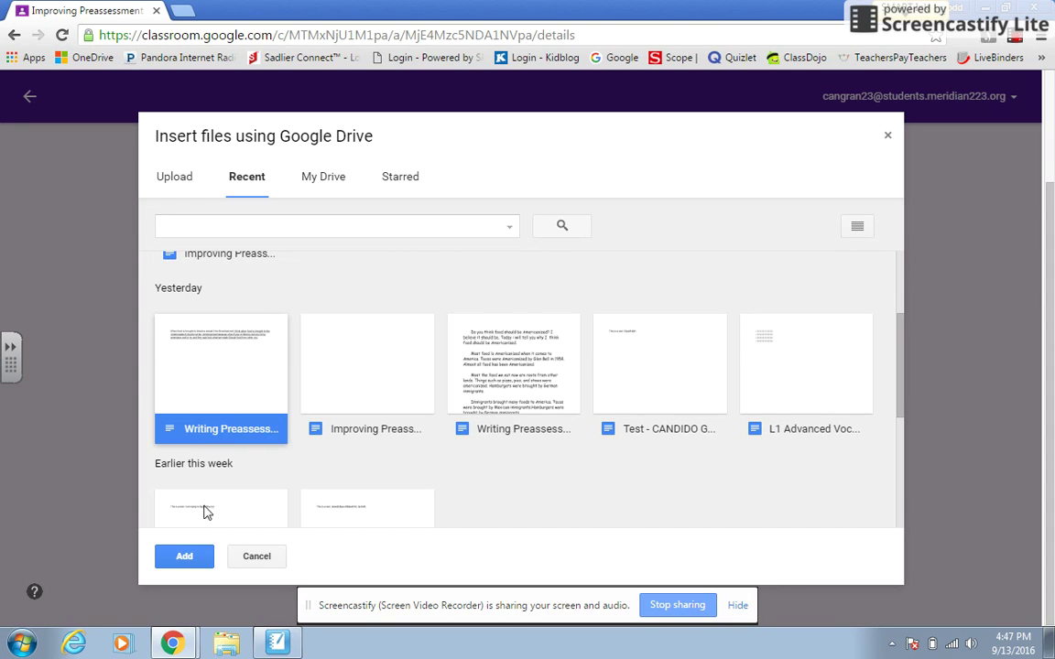
pyautogui.click(201, 556)
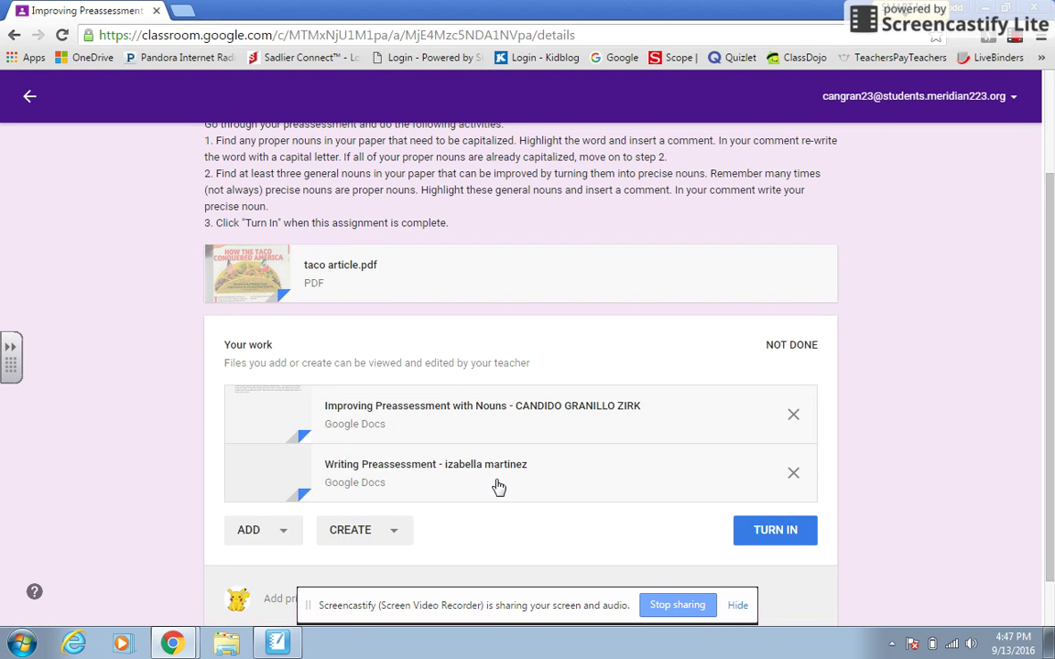
pyautogui.click(460, 412)
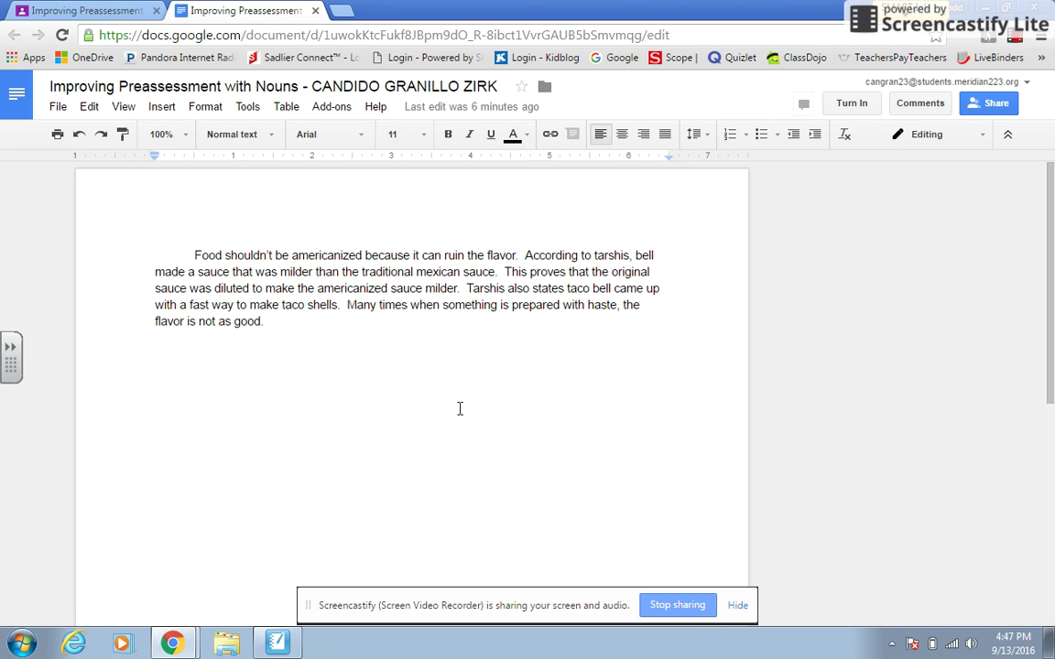
# - Select the word americanized and post the comment 'Americanized' on it
pyautogui.press('Right')
pyautogui.press('Right')
pyautogui.press('Right')
pyautogui.press('Right')
pyautogui.press('Right')
pyautogui.press('Right')
pyautogui.press('Right')
pyautogui.press('Right')
pyautogui.press('Right')
pyautogui.press('Right')
pyautogui.press('Right')
pyautogui.press('Right')
pyautogui.press('Right')
pyautogui.press('Right')
pyautogui.press('Right')
pyautogui.press('Right')
pyautogui.press('Right')
pyautogui.press('Right')
pyautogui.press('Right')
pyautogui.hotkey('shift', 'Right')
pyautogui.hotkey('shift', 'Right')
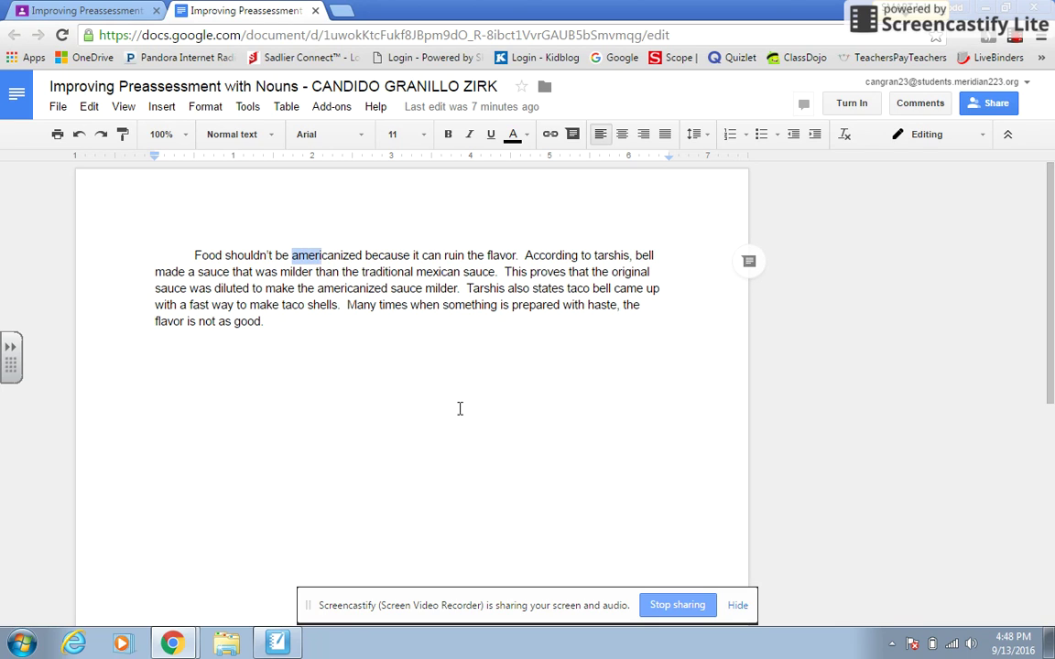
pyautogui.hotkey('shift', 'Right')
pyautogui.hotkey('shift', 'Right')
pyautogui.hotkey('shift', 'Right')
pyautogui.hotkey('shift', 'Right')
pyautogui.hotkey('shift', 'Right')
pyautogui.hotkey('shift', 'Right')
pyautogui.hotkey('shift', 'Right')
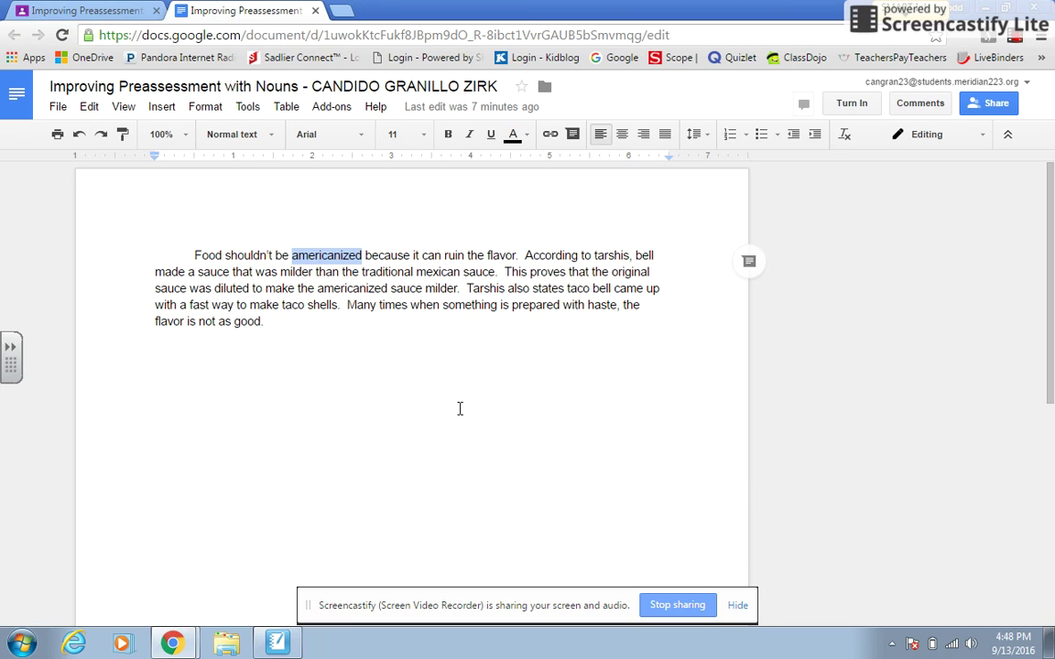
pyautogui.click(748, 265)
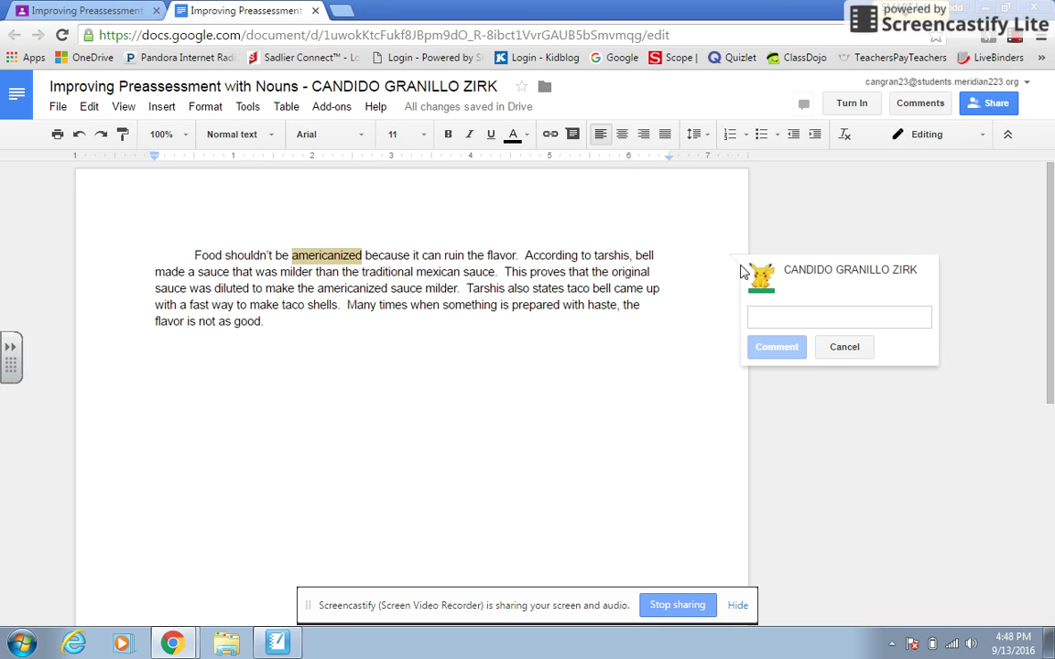
pyautogui.write('A')
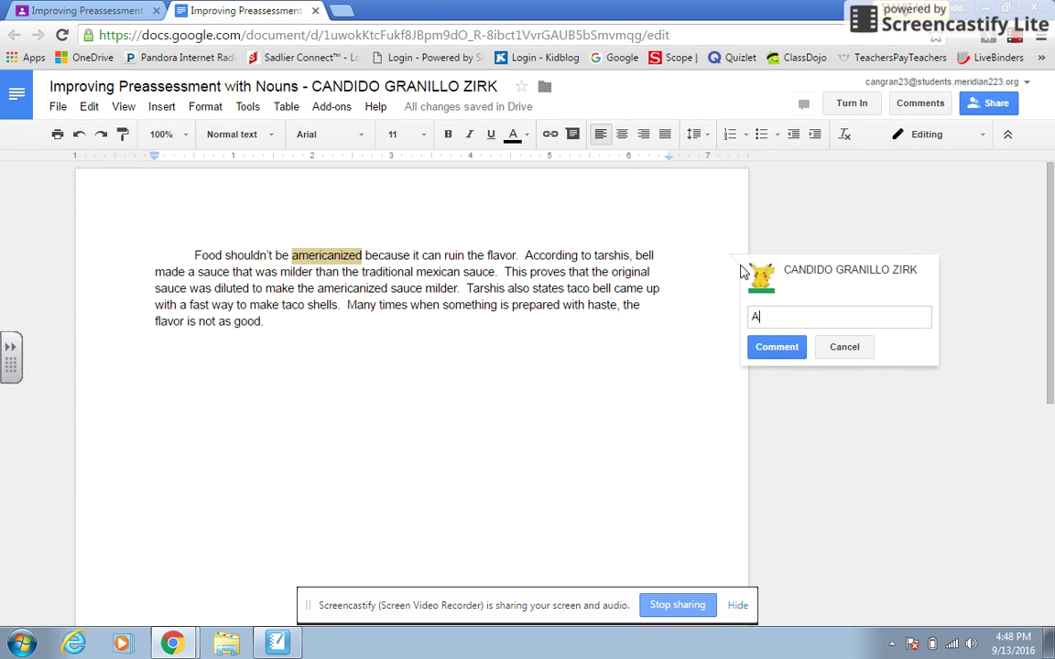
pyautogui.write('mericanized')
pyautogui.click(769, 350)
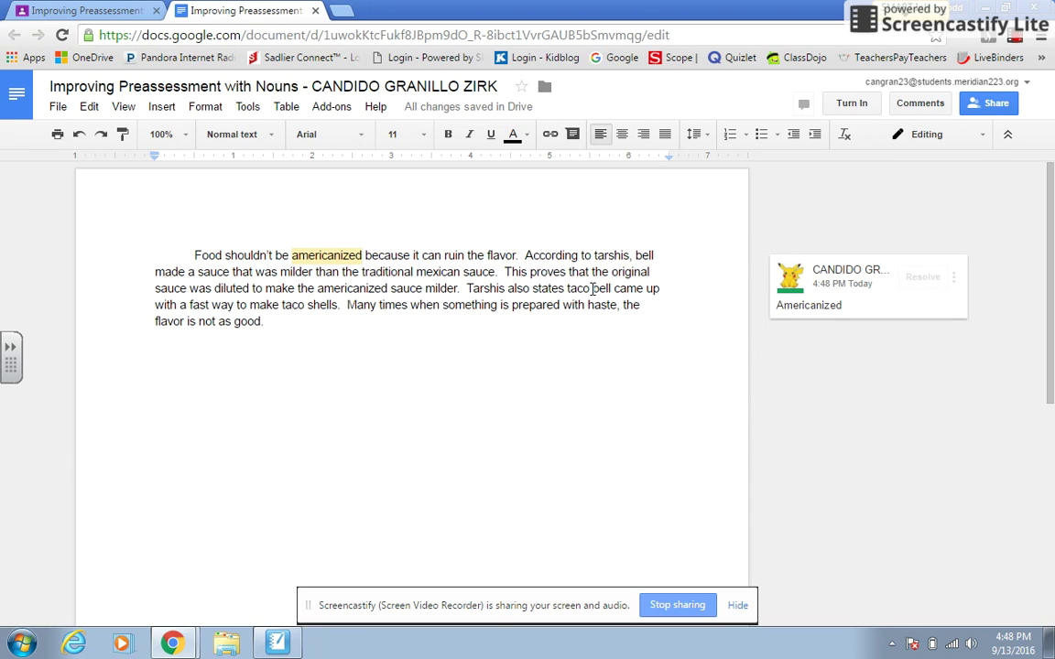
# - Select the word tarshis and post the comment 'Tarshis' on it
pyautogui.press('Right')
pyautogui.press('Right')
pyautogui.press('Right')
pyautogui.press('Right')
pyautogui.press('Right')
pyautogui.press('Right')
pyautogui.press('Right')
pyautogui.press('Right')
pyautogui.press('Right')
pyautogui.press('Right')
pyautogui.press('Right')
pyautogui.press('Right')
pyautogui.press('Right')
pyautogui.press('Right')
pyautogui.press('Right')
pyautogui.press('Right')
pyautogui.press('Right')
pyautogui.press('Right')
pyautogui.press('Right')
pyautogui.press('Right')
pyautogui.press('Right')
pyautogui.press('Right')
pyautogui.press('Right')
pyautogui.press('Right')
pyautogui.press('Right')
pyautogui.press('Right')
pyautogui.press('Right')
pyautogui.press('Right')
pyautogui.press('Right')
pyautogui.press('Right')
pyautogui.press('Right')
pyautogui.press('Right')
pyautogui.press('Right')
pyautogui.press('Right')
pyautogui.press('Right')
pyautogui.press('Right')
pyautogui.press('Right')
pyautogui.press('Right')
pyautogui.press('Right')
pyautogui.press('Right')
pyautogui.hotkey('shift', 'Right')
pyautogui.hotkey('shift', 'Right')
pyautogui.hotkey('shift', 'Right')
pyautogui.hotkey('shift', 'Right')
pyautogui.hotkey('shift', 'Right')
pyautogui.hotkey('shift', 'Right')
pyautogui.hotkey('shift', 'Right')
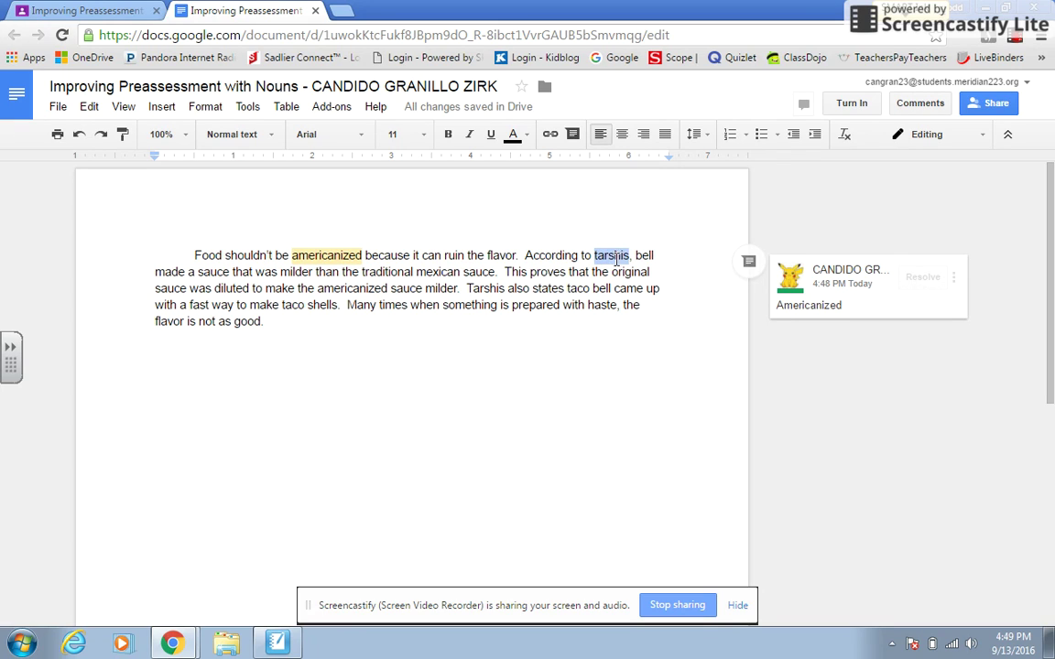
pyautogui.click(749, 261)
pyautogui.write('T')
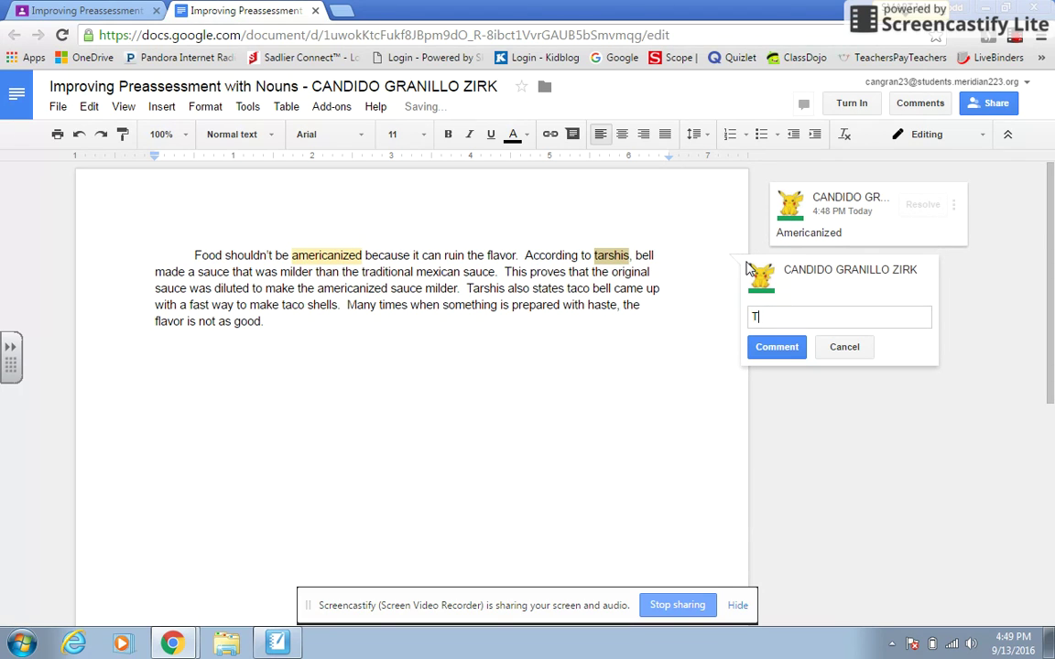
pyautogui.write('arshis')
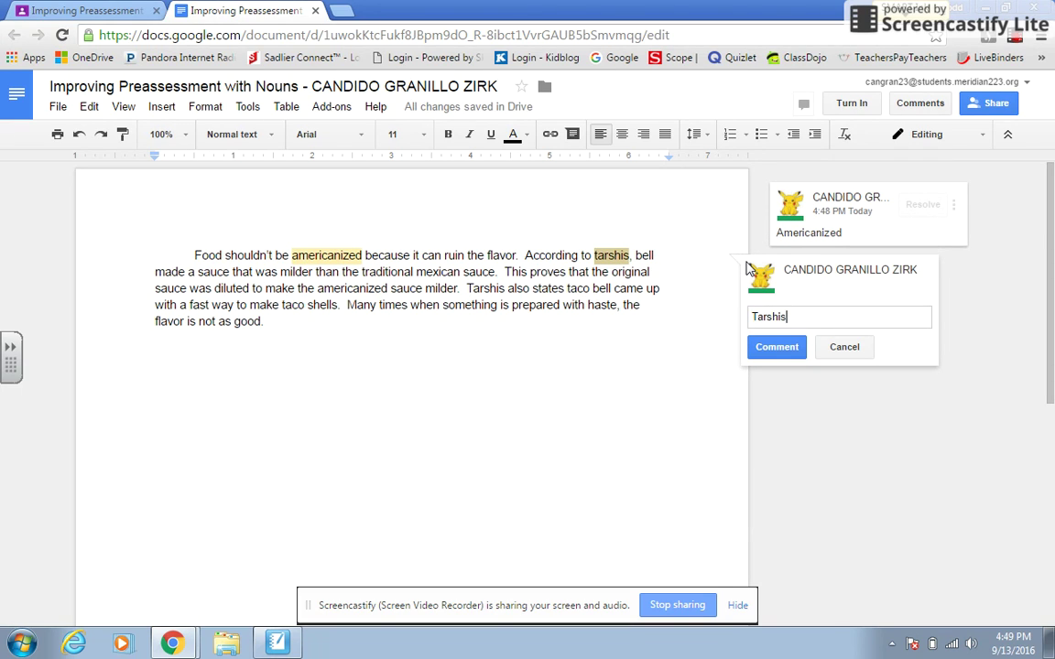
pyautogui.click(778, 345)
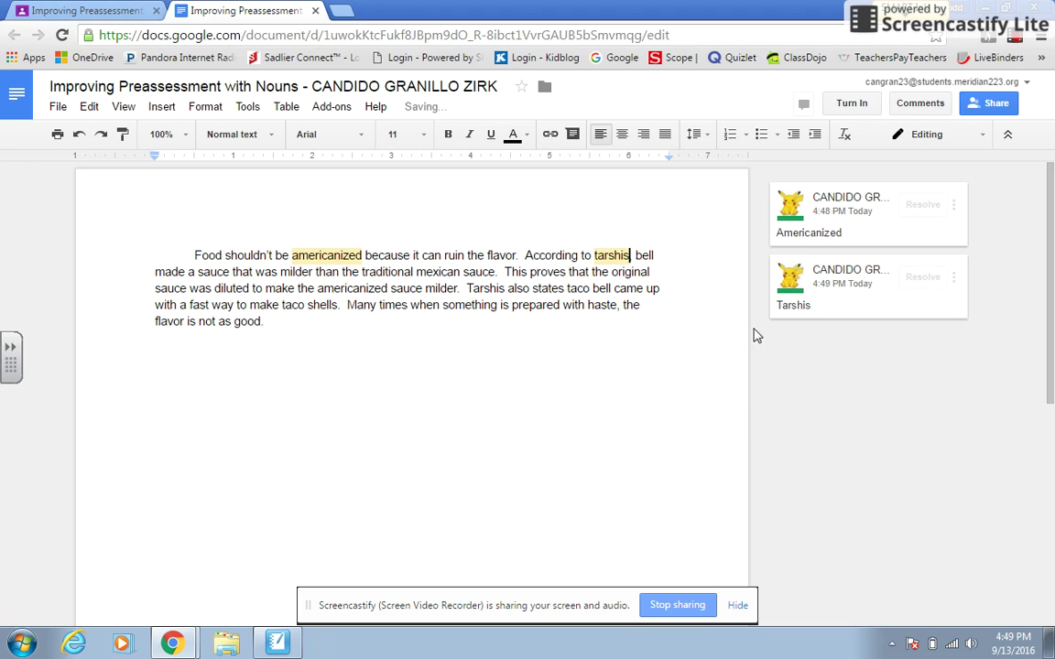
# - Select the word bell and post the comment 'Bell' on it
pyautogui.write(',')
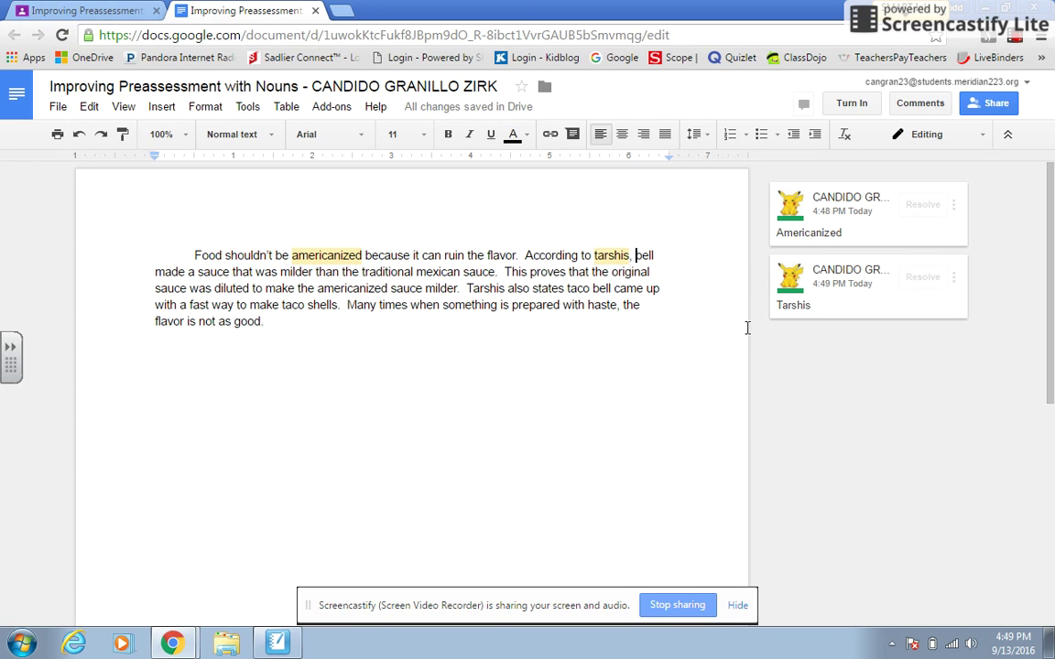
pyautogui.press('Right')
pyautogui.hotkey('shift', 'Right')
pyautogui.hotkey('shift', 'Right')
pyautogui.hotkey('shift', 'Right')
pyautogui.hotkey('shift', 'Right')
pyautogui.hotkey('shift', 'Right')
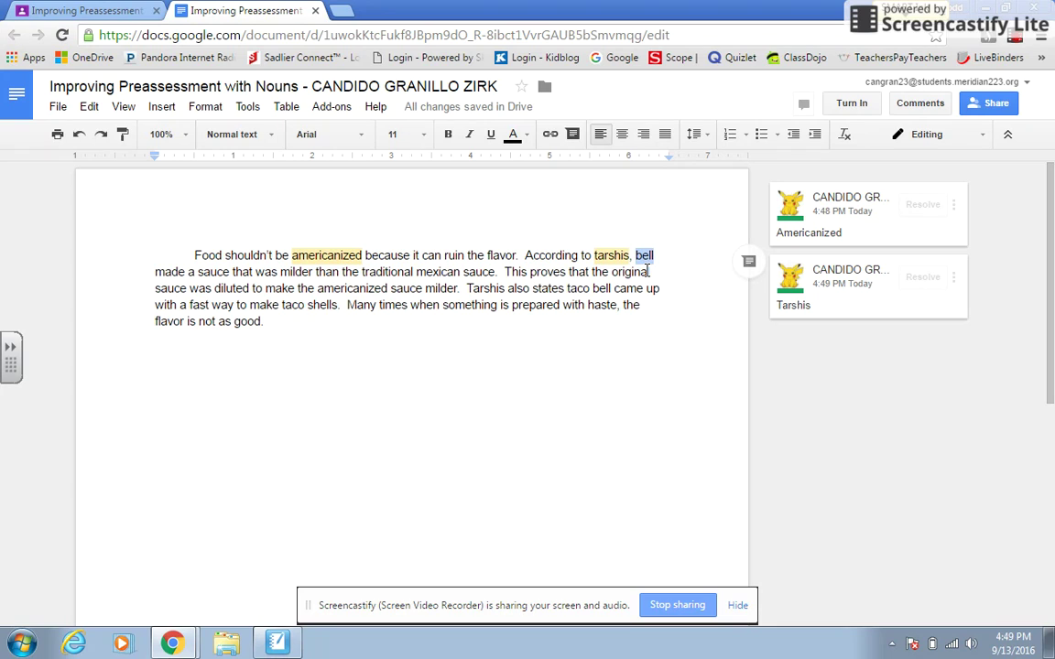
pyautogui.click(749, 263)
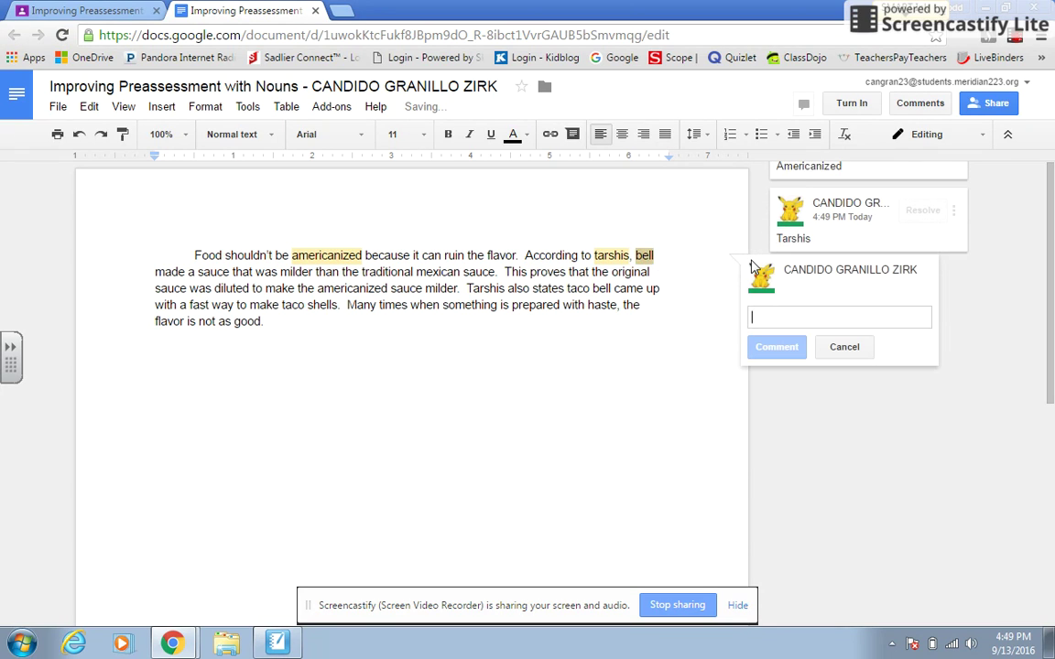
pyautogui.write('Bell')
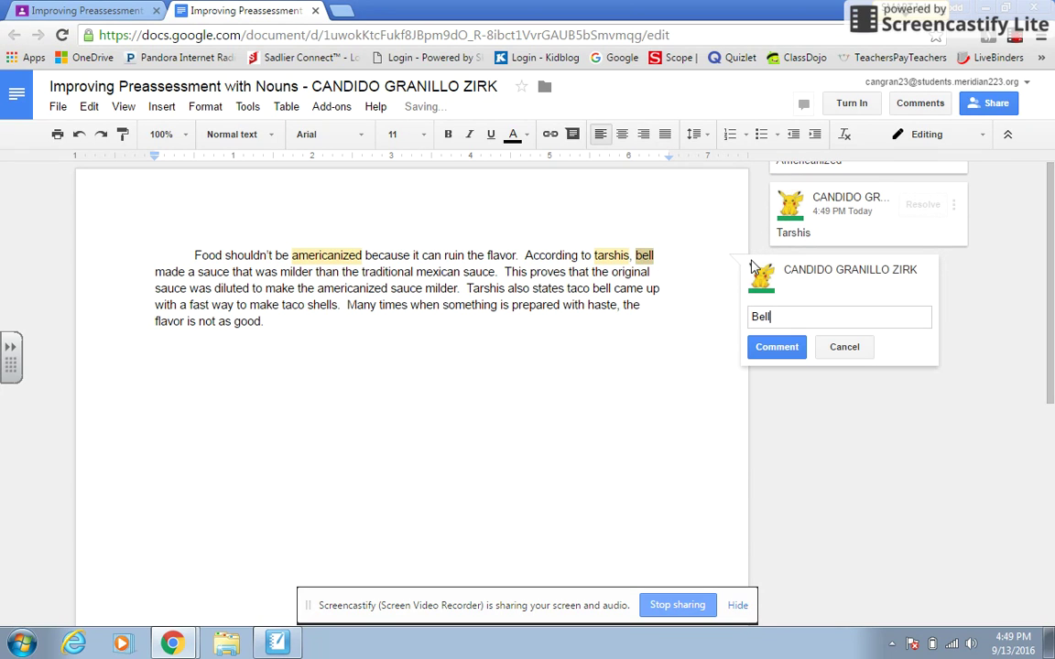
pyautogui.click(791, 348)
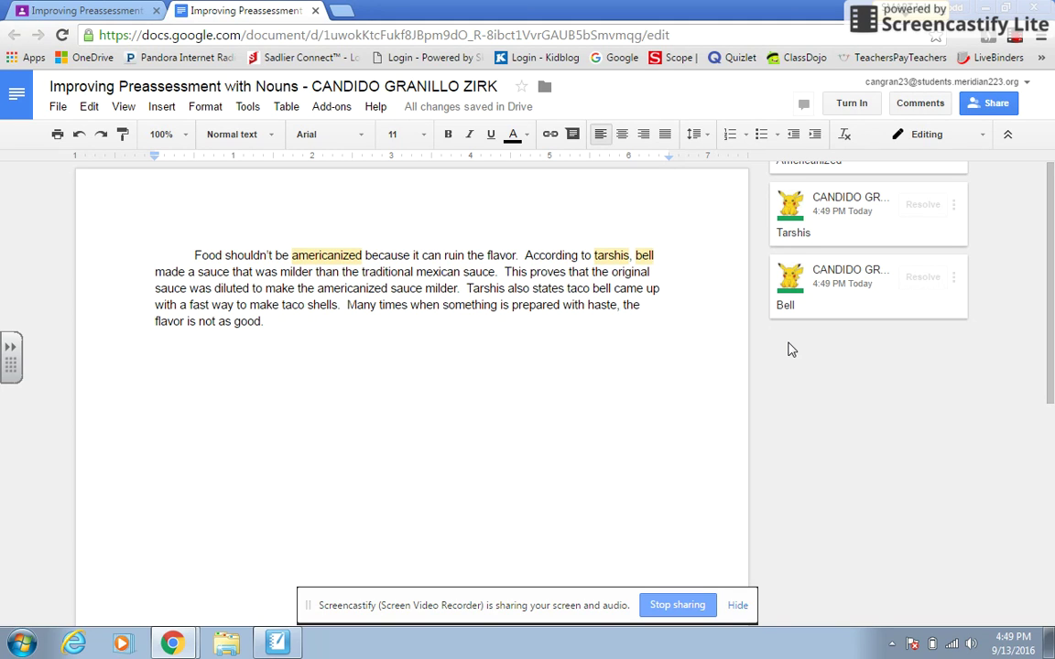
# - Select 'something' on line 4 and post the comment 'food' on it
pyautogui.hotkey('ctrl', 'Left')
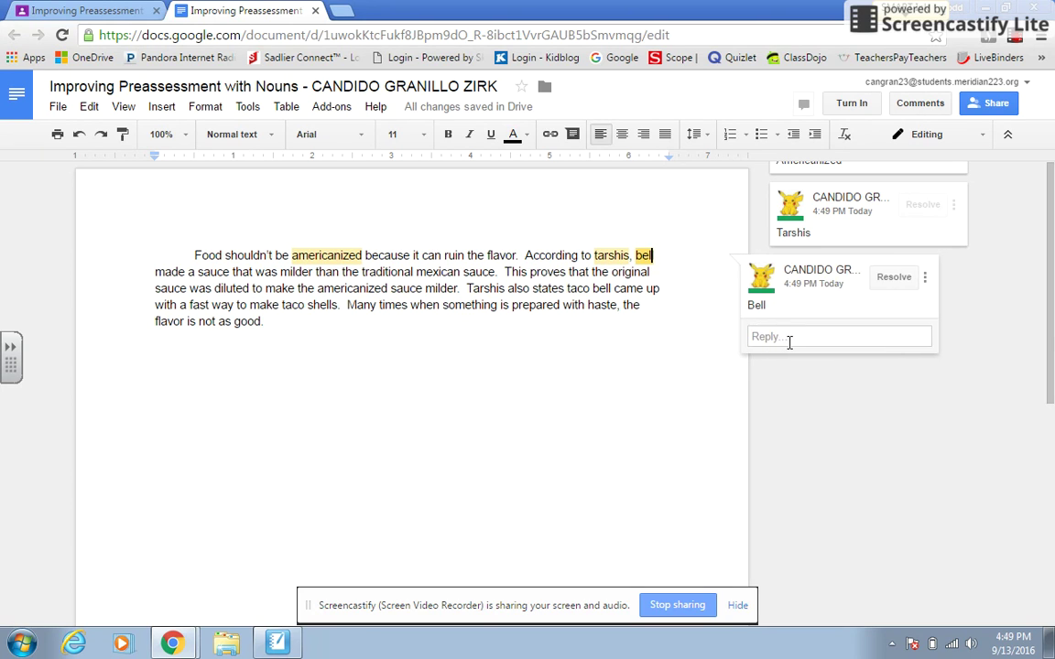
pyautogui.hotkey('ctrl', 'Left')
pyautogui.press('Left')
pyautogui.press('Left')
pyautogui.press('Left')
pyautogui.press('Left')
pyautogui.press('Left')
pyautogui.press('Left')
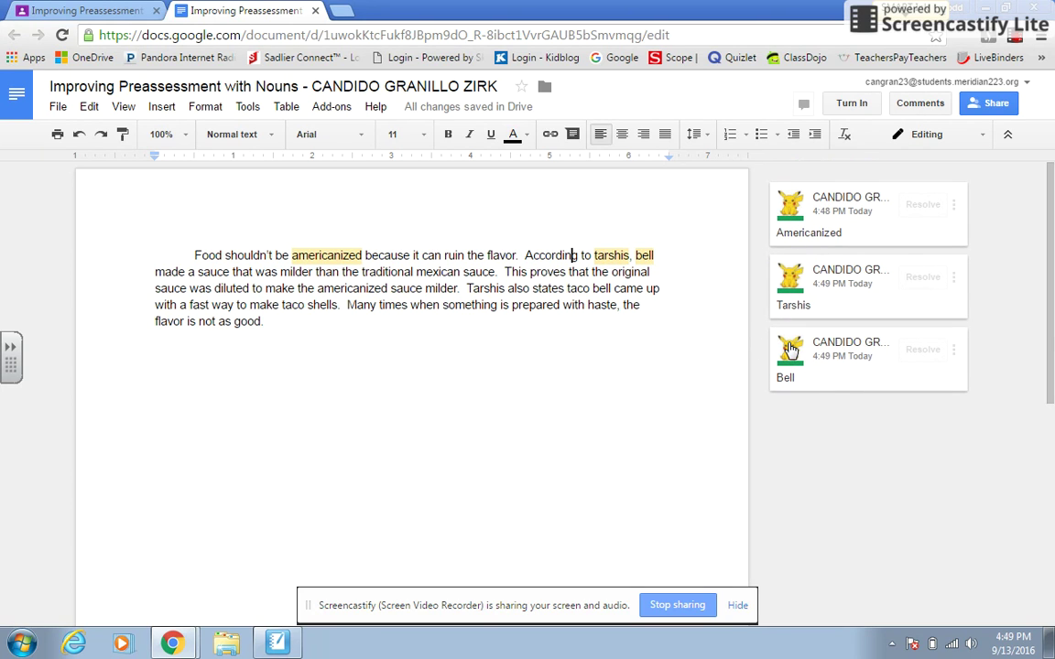
pyautogui.press('Down')
pyautogui.press('Down')
pyautogui.press('Down')
pyautogui.press('Left')
pyautogui.press('Left')
pyautogui.press('Left')
pyautogui.press('Left')
pyautogui.press('Left')
pyautogui.press('Left')
pyautogui.press('Left')
pyautogui.press('Left')
pyautogui.press('Left')
pyautogui.press('Left')
pyautogui.hotkey('shift', 'Left')
pyautogui.hotkey('shift', 'Left')
pyautogui.hotkey('shift', 'Left')
pyautogui.hotkey('shift', 'Left')
pyautogui.hotkey('shift', 'Left')
pyautogui.hotkey('shift', 'Left')
pyautogui.hotkey('shift', 'Left')
pyautogui.hotkey('shift', 'Left')
pyautogui.hotkey('shift', 'Left')
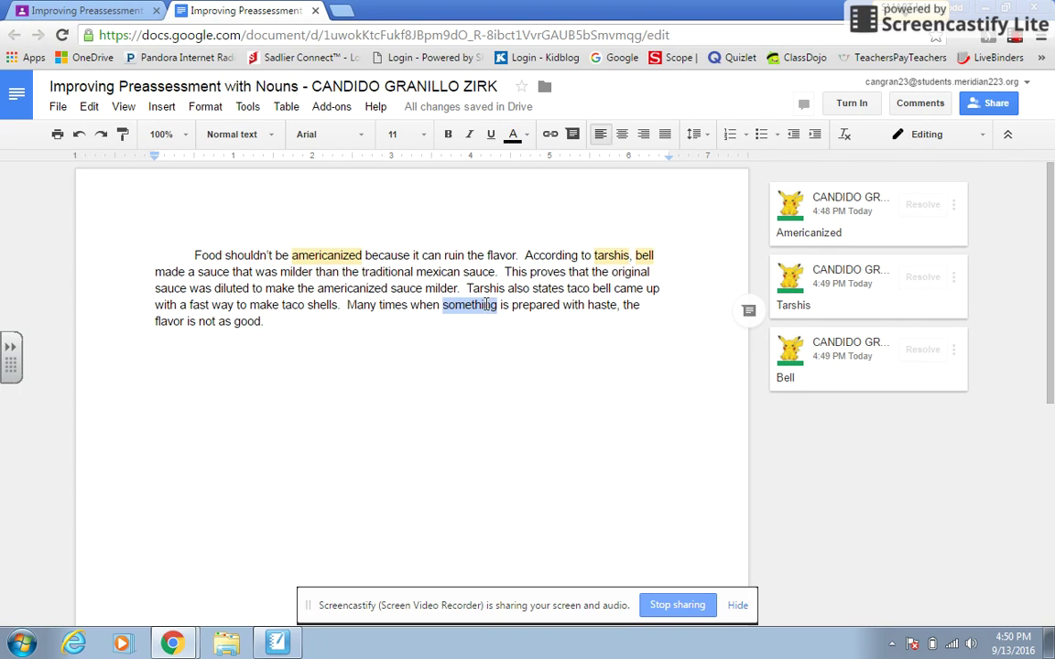
pyautogui.click(747, 315)
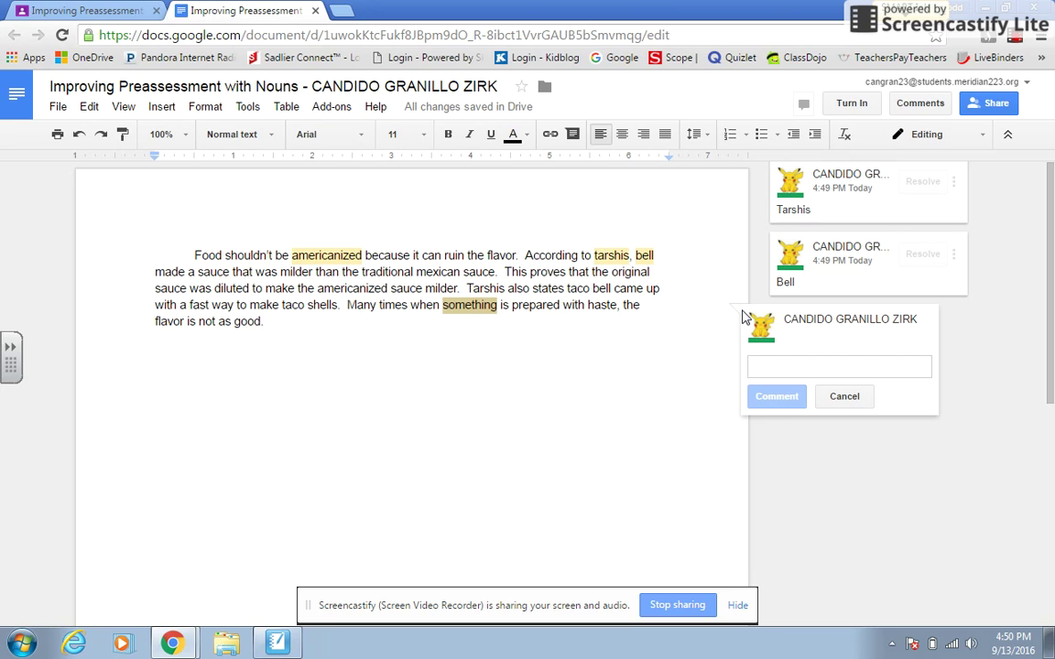
pyautogui.write('fo')
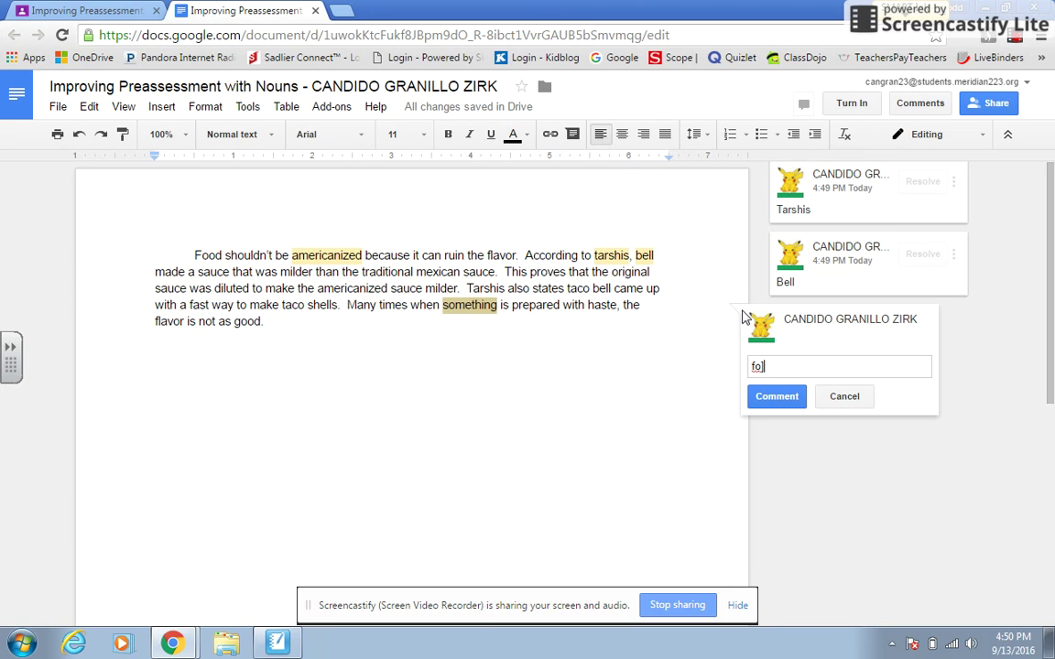
pyautogui.write('od')
pyautogui.click(770, 398)
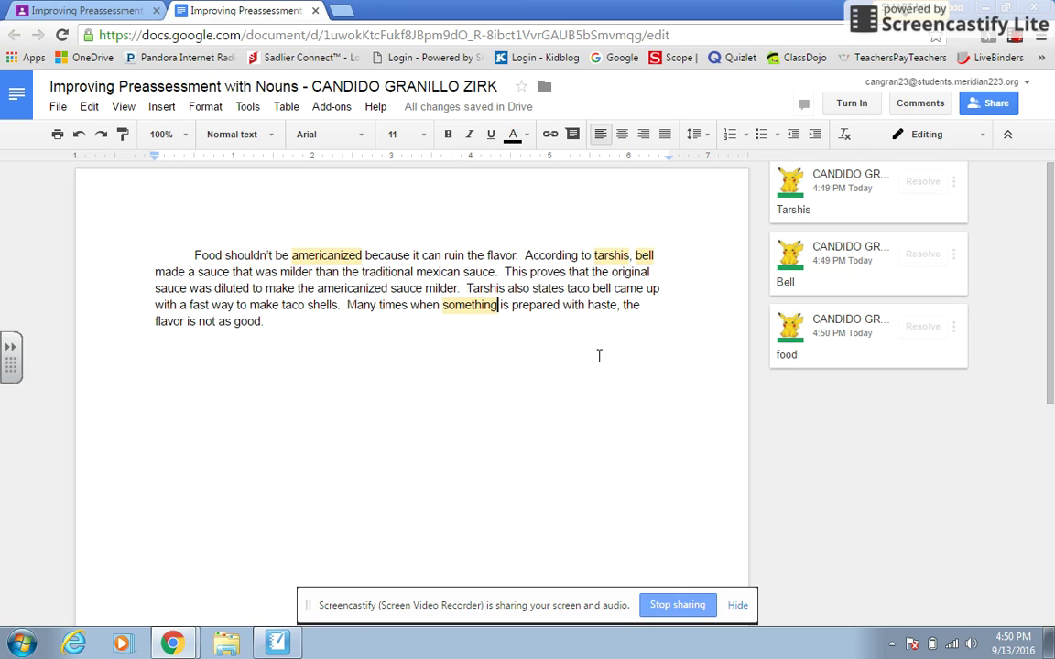
pyautogui.press('Up')
pyautogui.press('Up')
pyautogui.press('Up')
# - Move the cursor through the paragraph, revisiting the commented words on lines 1 and 4
pyautogui.press('Left')
pyautogui.press('Left')
pyautogui.press('Left')
pyautogui.press('Left')
pyautogui.press('Left')
pyautogui.press('Left')
pyautogui.press('Left')
pyautogui.press('Left')
pyautogui.press('Left')
pyautogui.press('Left')
pyautogui.press('Left')
pyautogui.press('Left')
pyautogui.press('Left')
pyautogui.press('Left')
pyautogui.press('Left')
pyautogui.press('Left')
pyautogui.press('Left')
pyautogui.press('Left')
pyautogui.press('Left')
pyautogui.press('Left')
pyautogui.press('Left')
pyautogui.press('Left')
pyautogui.press('Left')
pyautogui.press('Left')
pyautogui.press('Left')
pyautogui.press('Left')
pyautogui.press('Left')
pyautogui.press('Left')
pyautogui.press('Left')
pyautogui.press('Left')
pyautogui.press('Left')
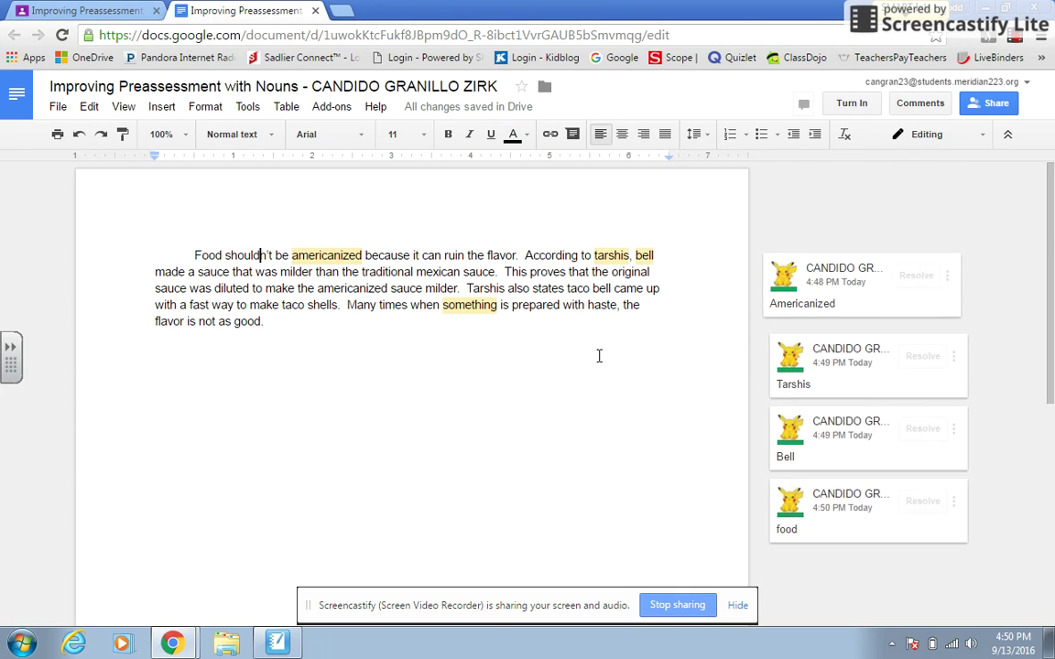
pyautogui.press('Right')
pyautogui.press('Right')
pyautogui.press('Right')
pyautogui.press('Right')
pyautogui.press('Right')
pyautogui.press('Right')
pyautogui.press('Right')
pyautogui.press('Right')
pyautogui.press('Right')
pyautogui.press('Right')
pyautogui.press('Right')
pyautogui.press('Right')
pyautogui.press('Right')
pyautogui.press('Right')
pyautogui.press('Right')
pyautogui.press('Right')
pyautogui.press('Right')
pyautogui.press('Right')
pyautogui.press('Right')
pyautogui.press('Right')
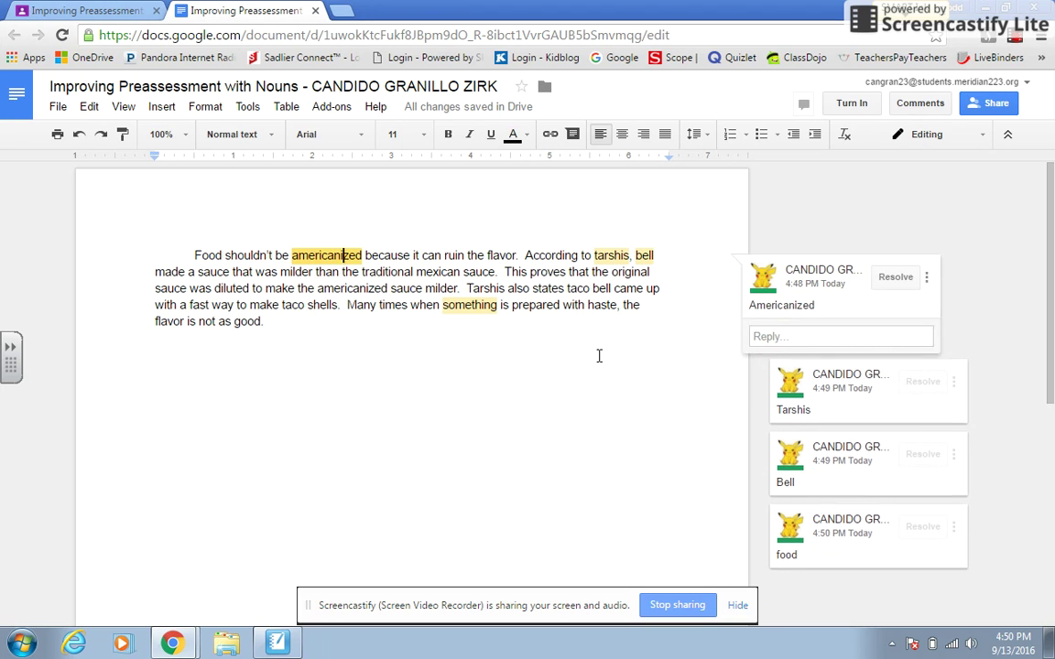
pyautogui.press('Down')
pyautogui.press('Right')
pyautogui.press('Right')
pyautogui.press('Right')
pyautogui.press('Right')
pyautogui.press('Right')
pyautogui.press('Right')
pyautogui.press('Right')
pyautogui.press('Right')
pyautogui.press('Right')
pyautogui.press('Right')
pyautogui.press('Right')
pyautogui.press('Right')
pyautogui.press('Down')
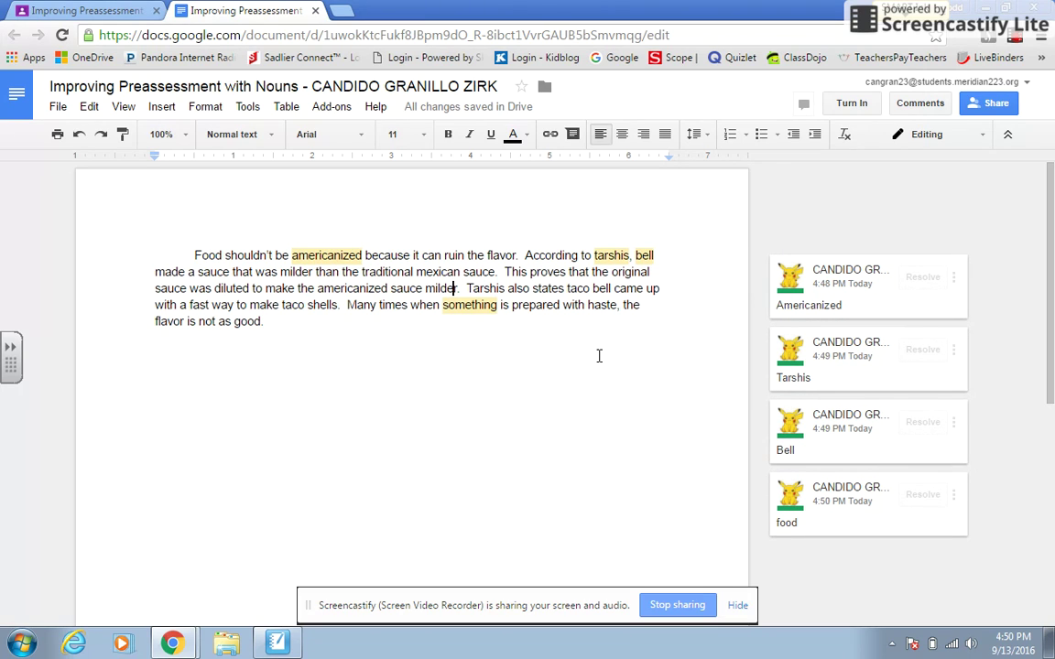
pyautogui.press('Down')
pyautogui.press('Down')
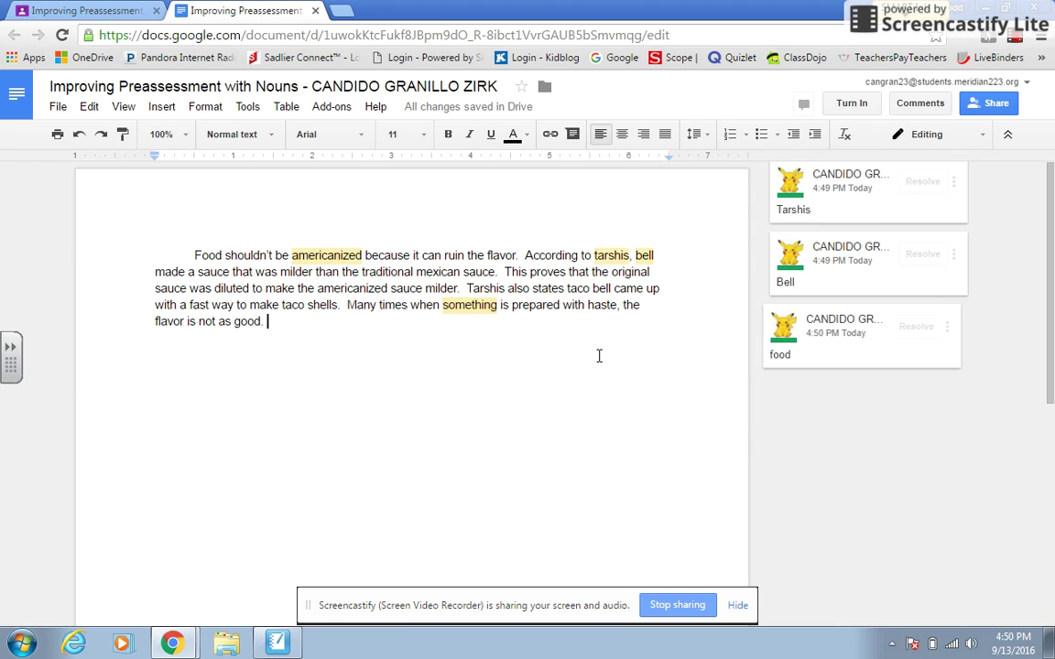
pyautogui.press('Up')
pyautogui.press('Right')
pyautogui.press('Left')
pyautogui.press('Left')
pyautogui.press('Left')
pyautogui.press('Left')
pyautogui.press('Left')
pyautogui.press('Left')
pyautogui.press('Left')
pyautogui.press('Left')
pyautogui.press('Left')
pyautogui.press('Left')
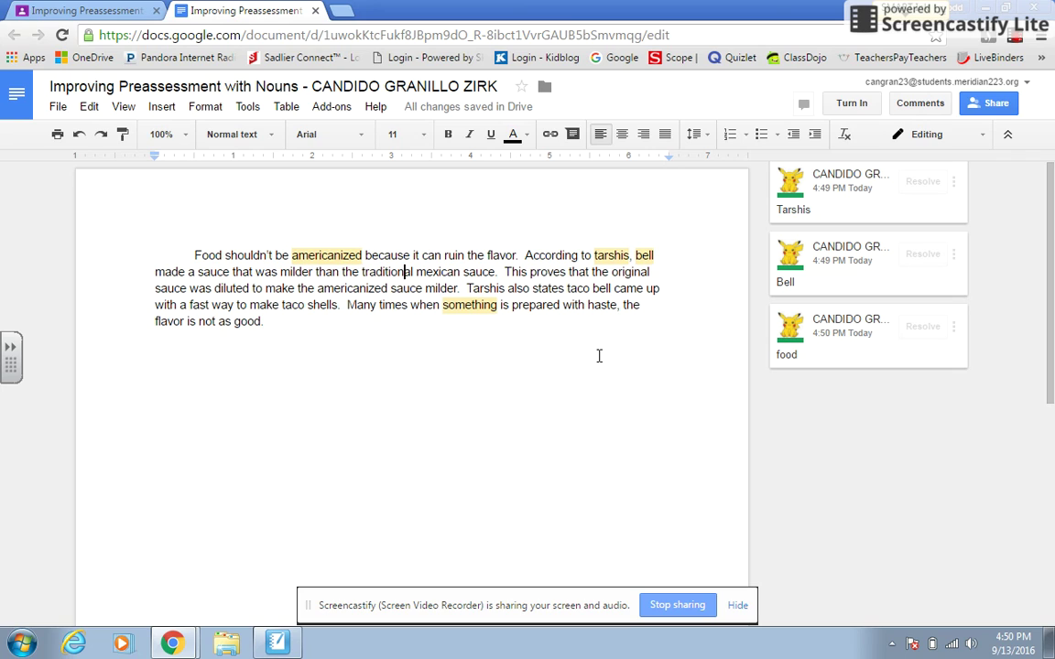
pyautogui.press('Up')
pyautogui.press('Left')
pyautogui.press('Left')
pyautogui.press('Left')
pyautogui.press('Left')
pyautogui.press('Left')
pyautogui.press('Left')
pyautogui.press('Left')
pyautogui.press('Left')
pyautogui.press('Left')
pyautogui.press('Left')
pyautogui.press('Left')
pyautogui.press('Left')
pyautogui.press('Left')
pyautogui.press('Left')
pyautogui.press('Left')
pyautogui.press('Left')
pyautogui.press('Left')
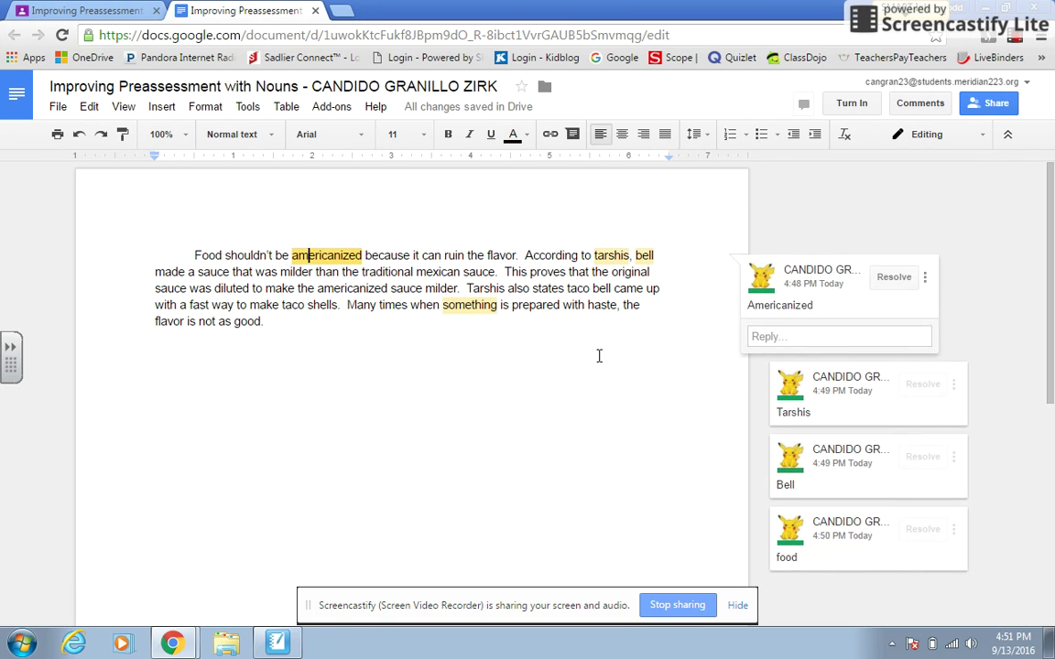
pyautogui.press('Left')
pyautogui.press('Left')
pyautogui.press('Left')
pyautogui.press('Left')
pyautogui.press('Left')
pyautogui.press('Left')
pyautogui.press('Left')
pyautogui.press('Left')
pyautogui.press('Left')
pyautogui.press('Left')
pyautogui.press('Left')
pyautogui.press('Left')
pyautogui.press('Left')
pyautogui.press('Left')
pyautogui.press('Left')
pyautogui.press('Left')
pyautogui.press('Left')
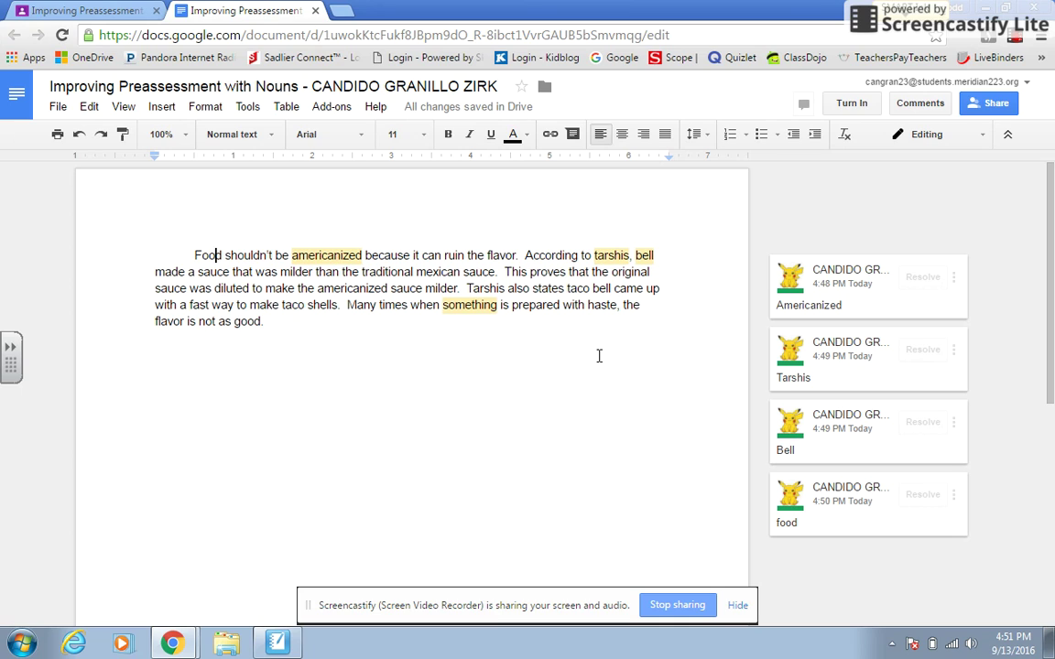
pyautogui.press('Left')
pyautogui.press('Down')
pyautogui.press('Down')
pyautogui.press('Down')
pyautogui.press('Right')
pyautogui.press('Right')
pyautogui.press('Right')
pyautogui.press('Right')
pyautogui.press('Right')
pyautogui.press('Right')
pyautogui.press('Right')
pyautogui.press('Right')
pyautogui.press('Right')
pyautogui.press('Right')
pyautogui.press('Right')
pyautogui.press('Right')
pyautogui.press('Right')
pyautogui.press('Right')
pyautogui.press('Right')
pyautogui.press('Right')
pyautogui.press('Right')
pyautogui.press('Right')
pyautogui.press('Right')
pyautogui.press('Right')
pyautogui.press('Right')
pyautogui.press('Right')
pyautogui.press('Right')
pyautogui.press('Right')
pyautogui.press('Right')
pyautogui.press('Right')
pyautogui.press('Right')
pyautogui.press('Right')
pyautogui.press('Right')
pyautogui.press('Right')
pyautogui.press('Right')
pyautogui.press('Right')
pyautogui.press('Right')
pyautogui.press('Right')
pyautogui.press('Right')
pyautogui.press('Right')
pyautogui.press('Right')
pyautogui.press('Right')
pyautogui.press('Right')
pyautogui.press('Right')
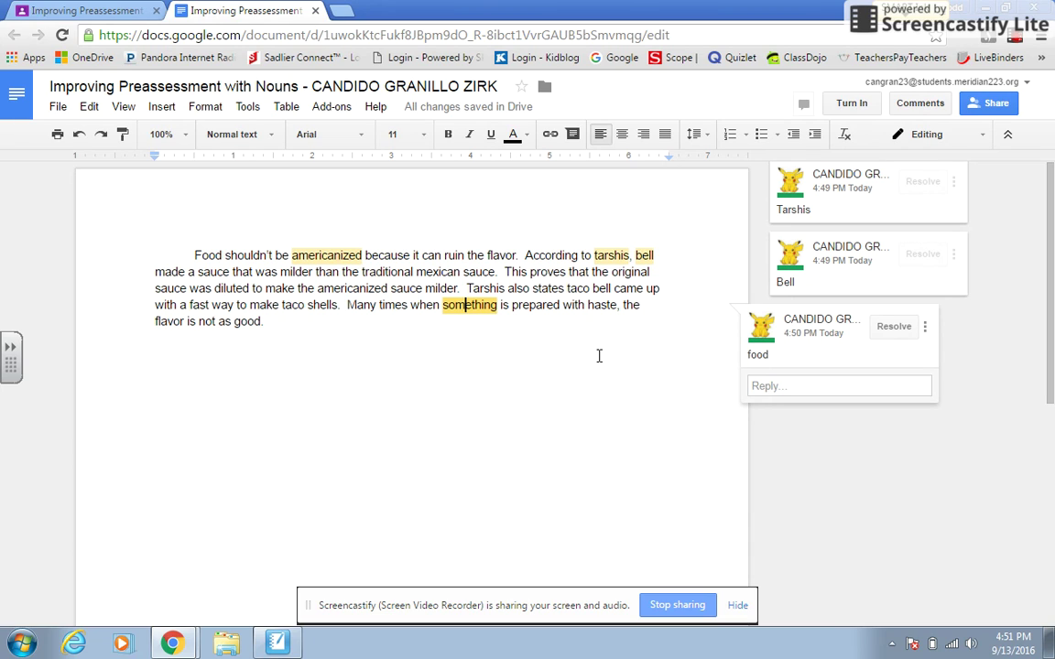
pyautogui.press('Up')
pyautogui.press('Up')
pyautogui.press('Up')
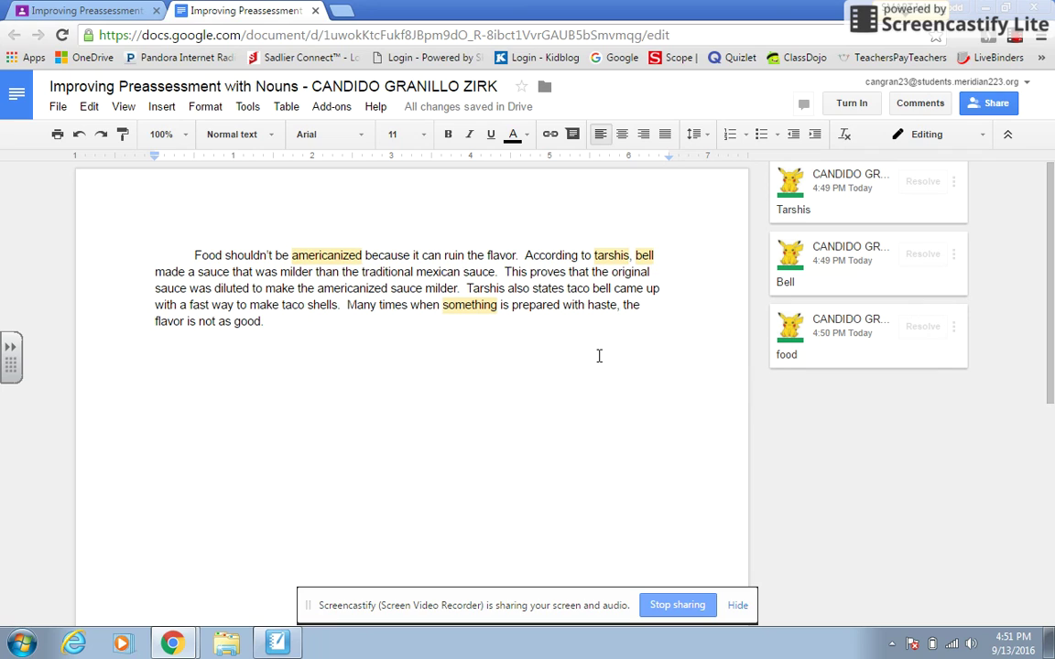
# - Select the word sauce on line 2 and start a new comment on it
pyautogui.press('Left')
pyautogui.press('Left')
pyautogui.press('Left')
pyautogui.press('Left')
pyautogui.press('Left')
pyautogui.press('Left')
pyautogui.press('Left')
pyautogui.press('Left')
pyautogui.press('Left')
pyautogui.press('Left')
pyautogui.press('Left')
pyautogui.press('Left')
pyautogui.press('Left')
pyautogui.press('Left')
pyautogui.press('Left')
pyautogui.press('Left')
pyautogui.press('Left')
pyautogui.press('Left')
pyautogui.press('Left')
pyautogui.press('Left')
pyautogui.press('Left')
pyautogui.press('Left')
pyautogui.press('Left')
pyautogui.press('Left')
pyautogui.press('Left')
pyautogui.press('Right')
pyautogui.press('Right')
pyautogui.press('Right')
pyautogui.press('Right')
pyautogui.press('Right')
pyautogui.press('Right')
pyautogui.press('Right')
pyautogui.press('Right')
pyautogui.press('Right')
pyautogui.press('Right')
pyautogui.press('Right')
pyautogui.press('Right')
pyautogui.press('Right')
pyautogui.press('Right')
pyautogui.press('Right')
pyautogui.press('Right')
pyautogui.press('Right')
pyautogui.press('Right')
pyautogui.press('Right')
pyautogui.press('Right')
pyautogui.press('Right')
pyautogui.press('Down')
pyautogui.press('Left')
pyautogui.press('Left')
pyautogui.press('Left')
pyautogui.press('Left')
pyautogui.press('Left')
pyautogui.press('Left')
pyautogui.press('Left')
pyautogui.press('Left')
pyautogui.press('Left')
pyautogui.press('Left')
pyautogui.press('Left')
pyautogui.press('Left')
pyautogui.press('Up')
pyautogui.press('Right')
pyautogui.press('Right')
pyautogui.press('Right')
pyautogui.press('Right')
pyautogui.press('Right')
pyautogui.press('Right')
pyautogui.press('Right')
pyautogui.press('Right')
pyautogui.press('Right')
pyautogui.press('Right')
pyautogui.hotkey('shift', 'Right')
pyautogui.hotkey('shift', 'Right')
pyautogui.hotkey('shift', 'Right')
pyautogui.hotkey('shift', 'Right')
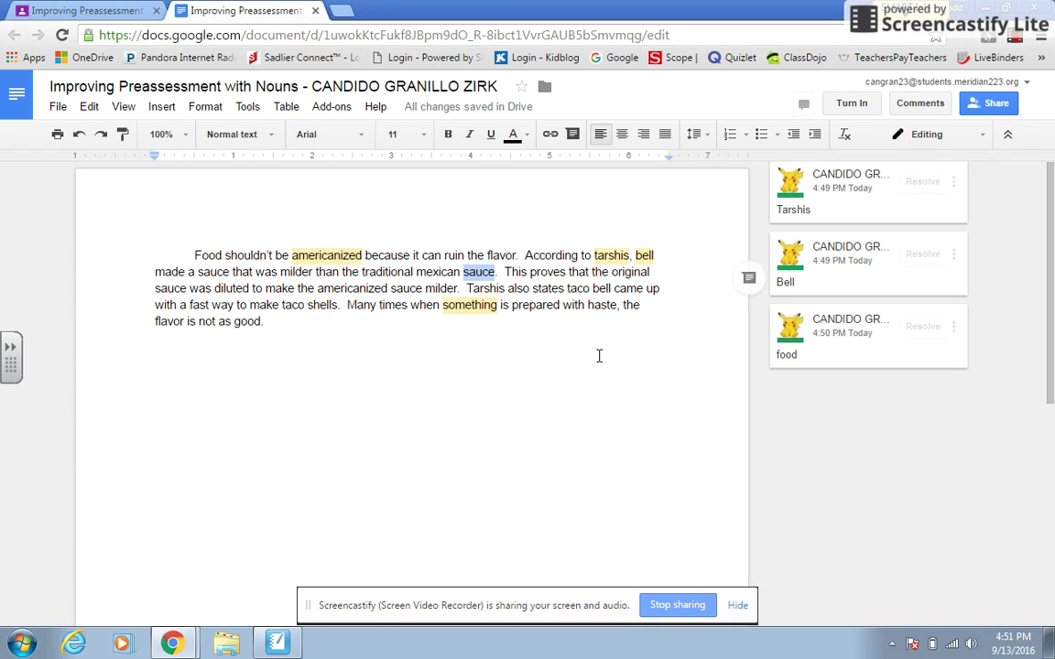
pyautogui.click(750, 279)
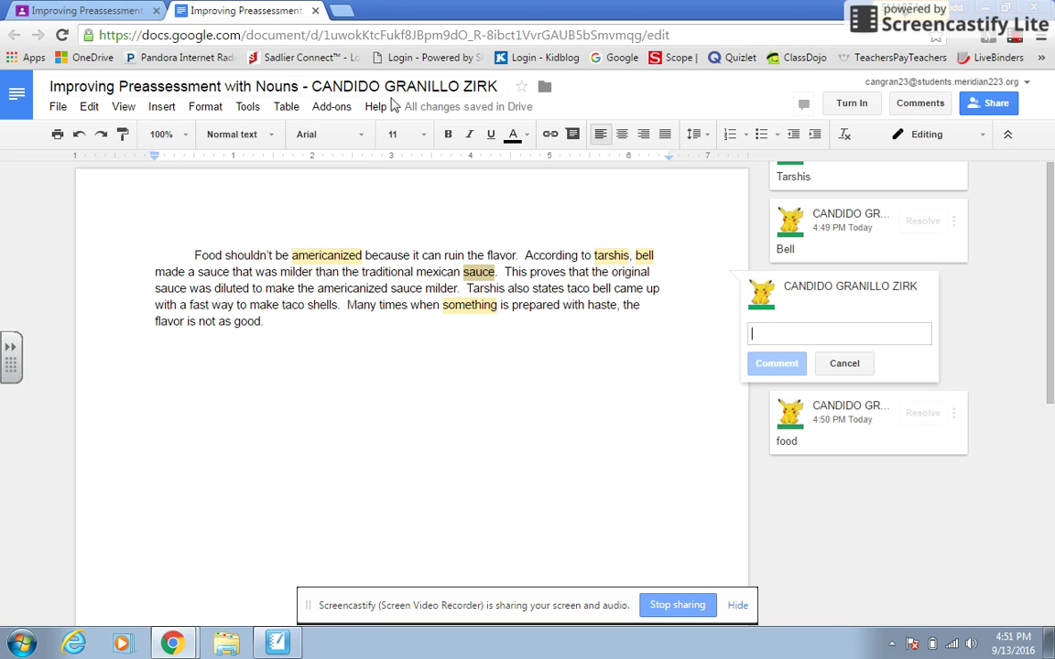
pyautogui.click(342, 12)
# - Go to google.com and search for a thesaurus
pyautogui.write('g')
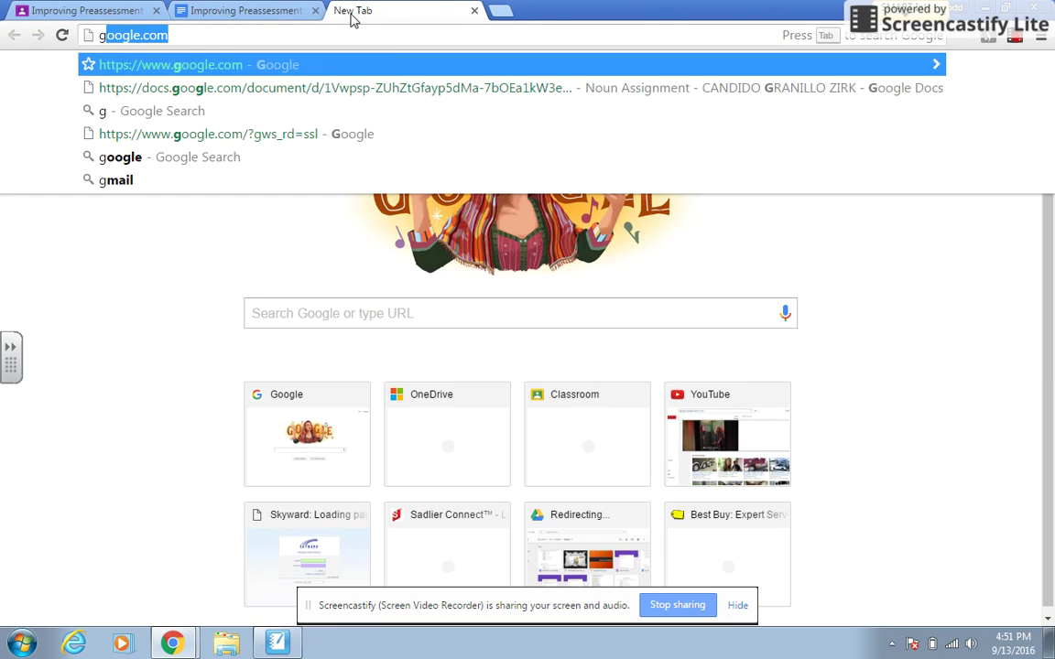
pyautogui.press('Return')
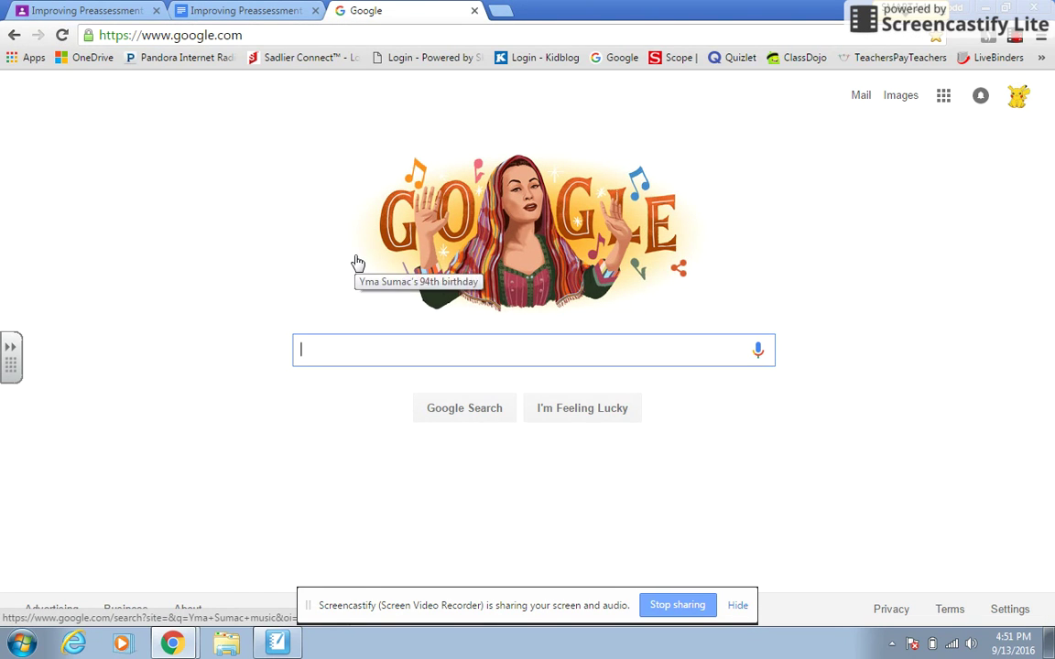
pyautogui.write('th')
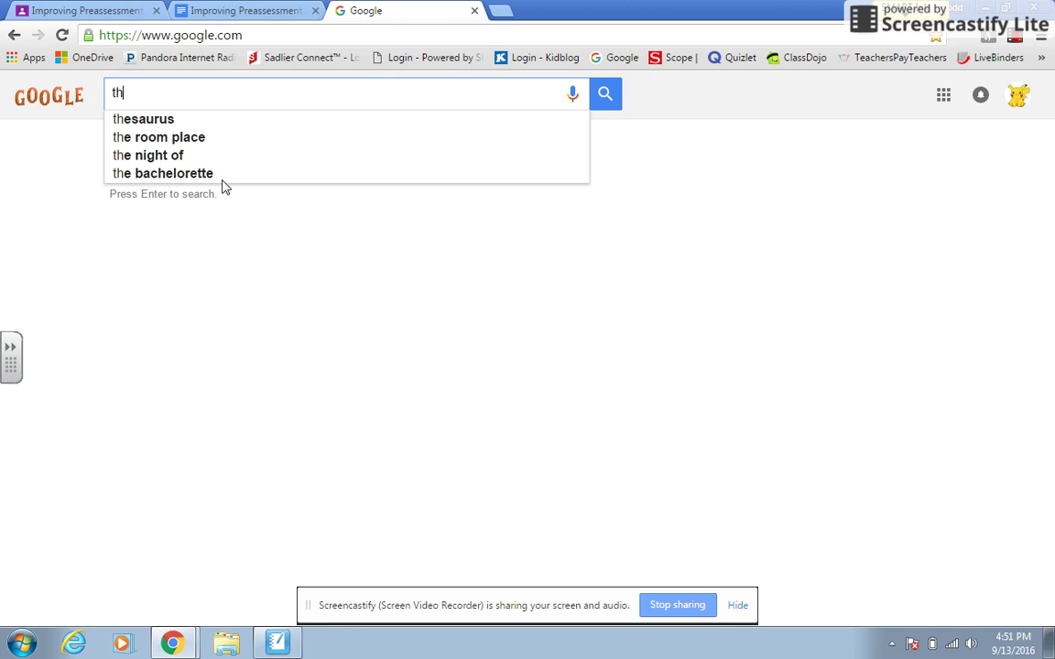
pyautogui.click(154, 119)
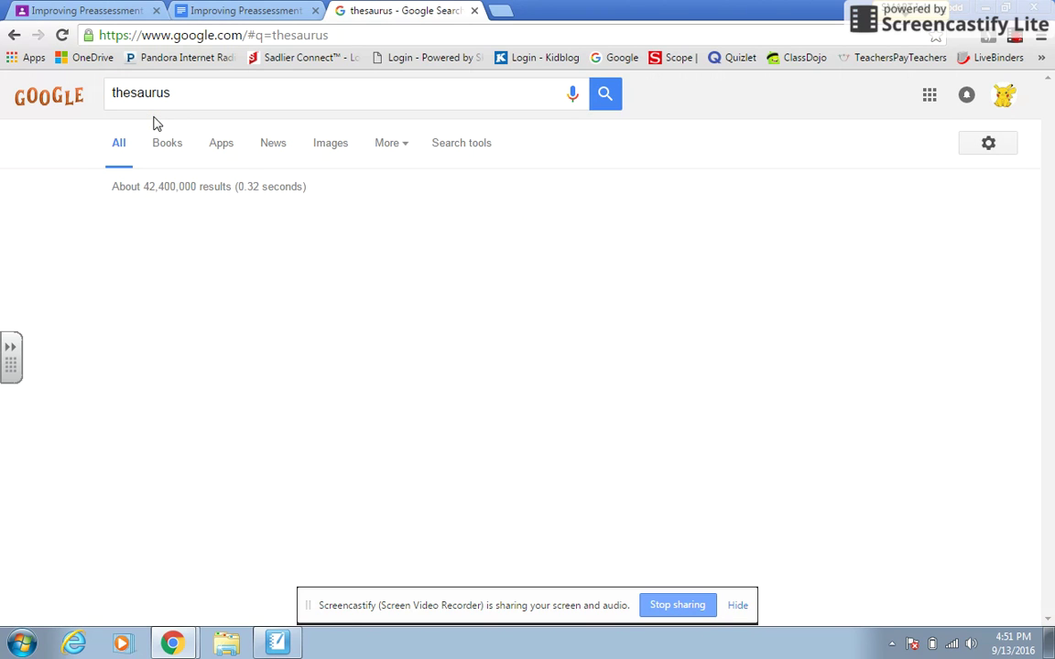
# - Look up synonyms for 'sauce' on Thesaurus.com, then return to the search results
pyautogui.click(170, 297)
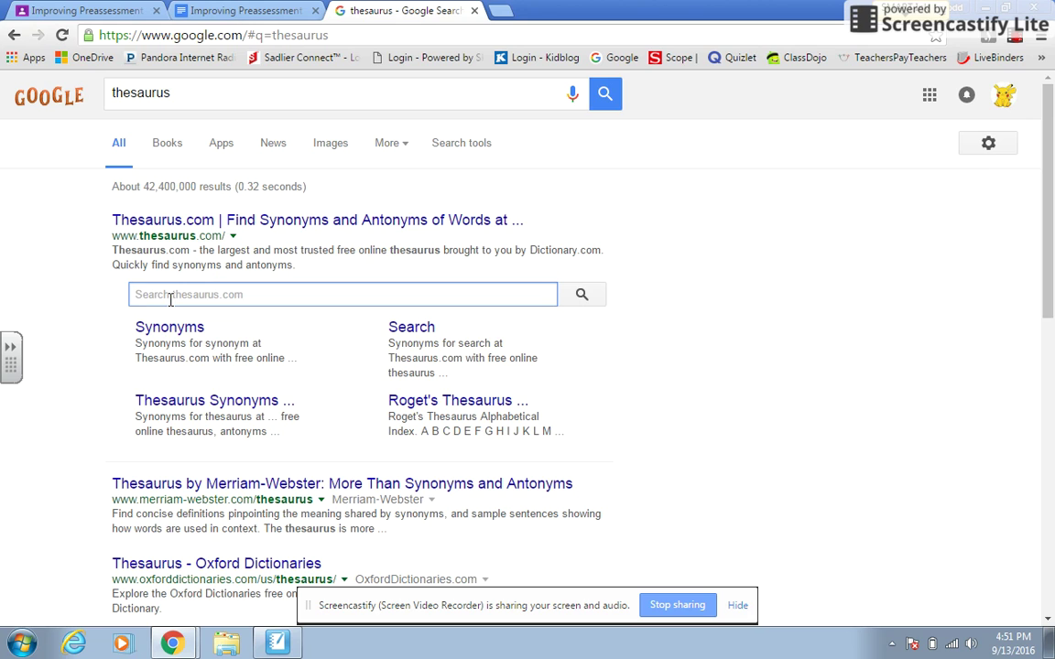
pyautogui.write('sauce')
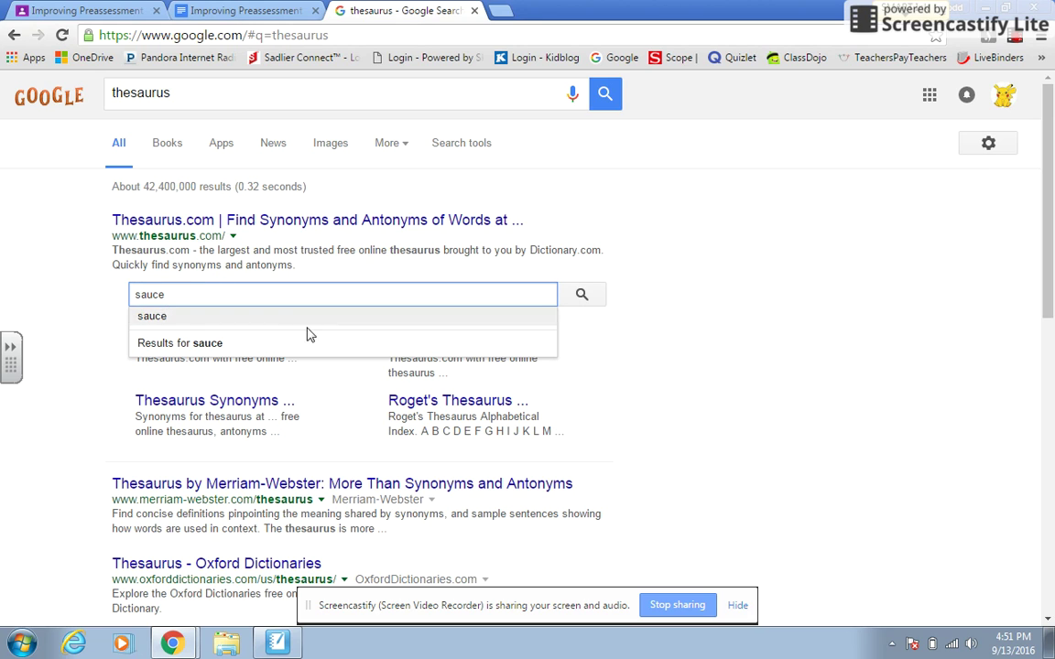
pyautogui.press('Return')
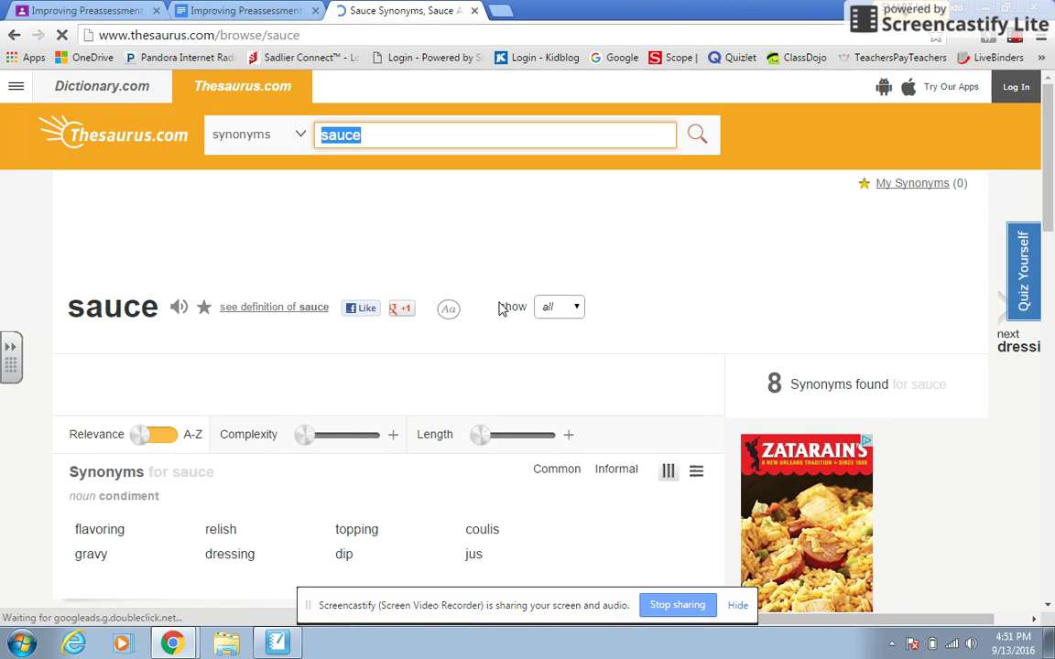
pyautogui.scroll(-2, 452, 419)
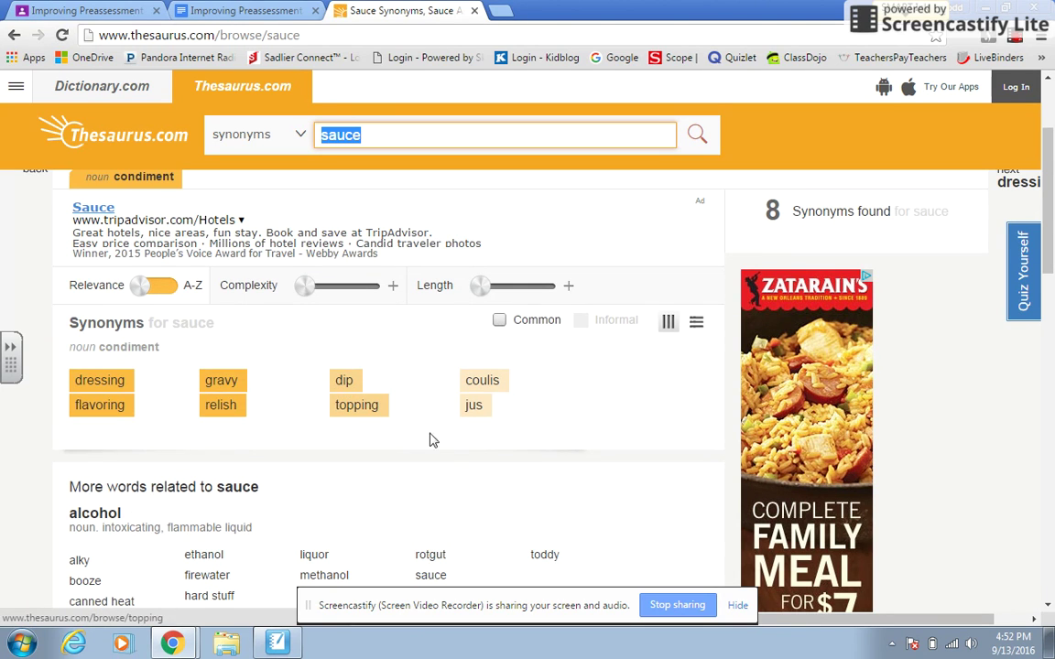
pyautogui.scroll(-2, 631, 495)
pyautogui.scroll(4, 631, 494)
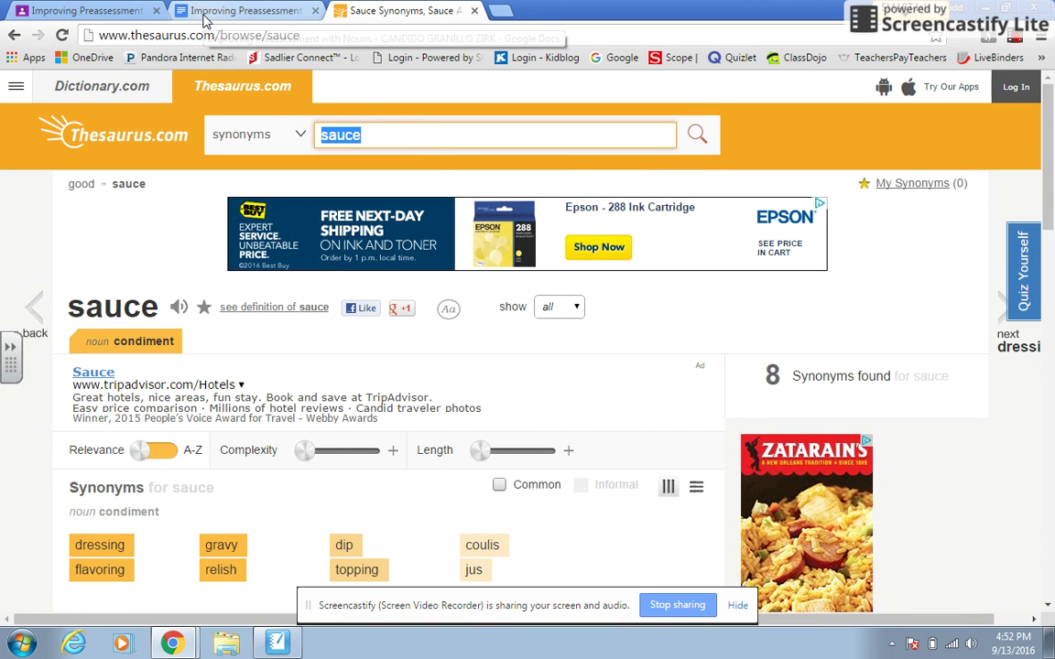
pyautogui.click(9, 35)
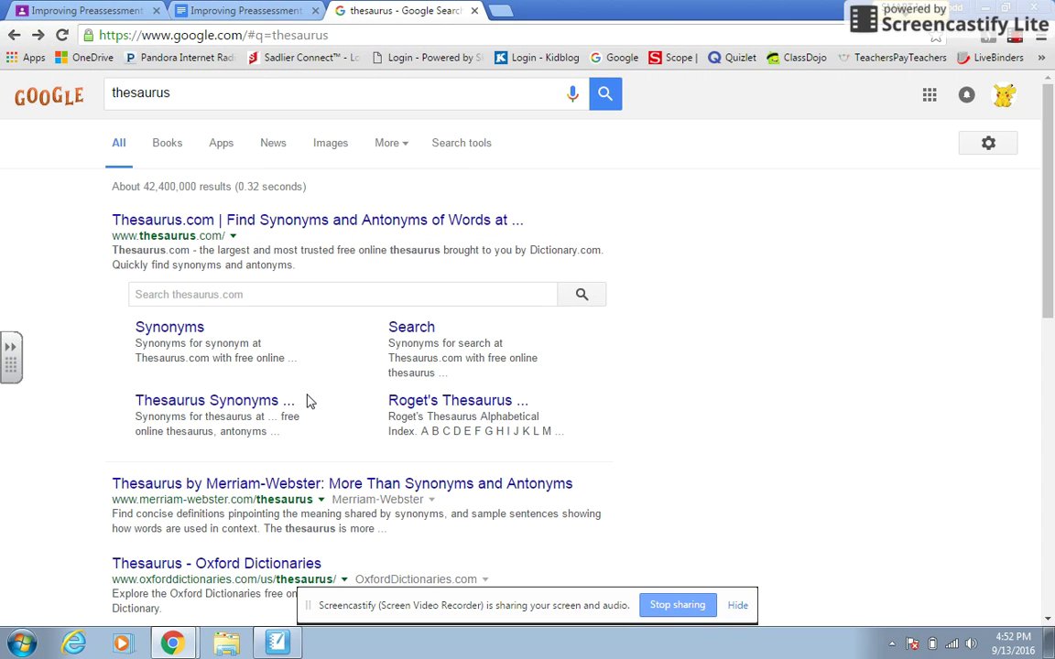
pyautogui.click(248, 482)
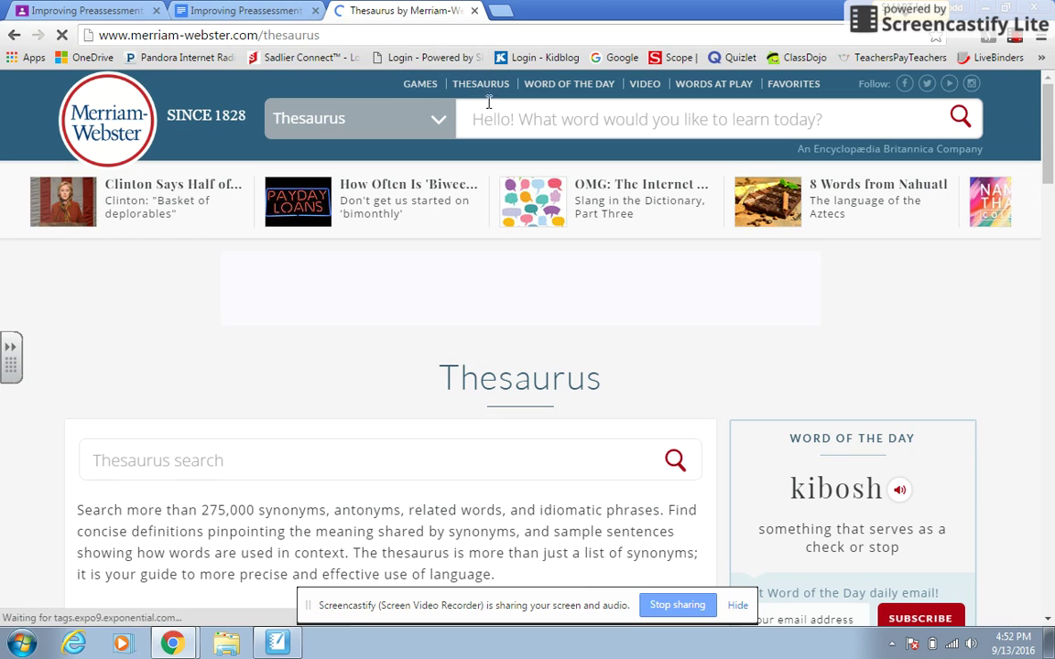
# - Look up 'sauce' in Merriam-Webster's thesaurus and review synonyms like dressing and gravy
pyautogui.write('s')
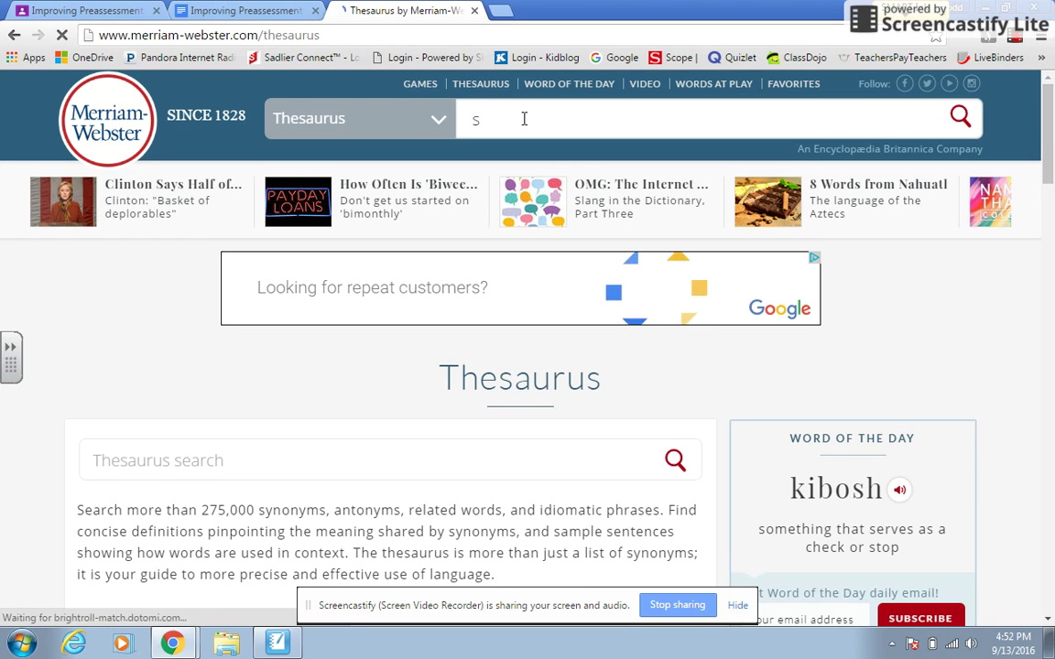
pyautogui.write('uace')
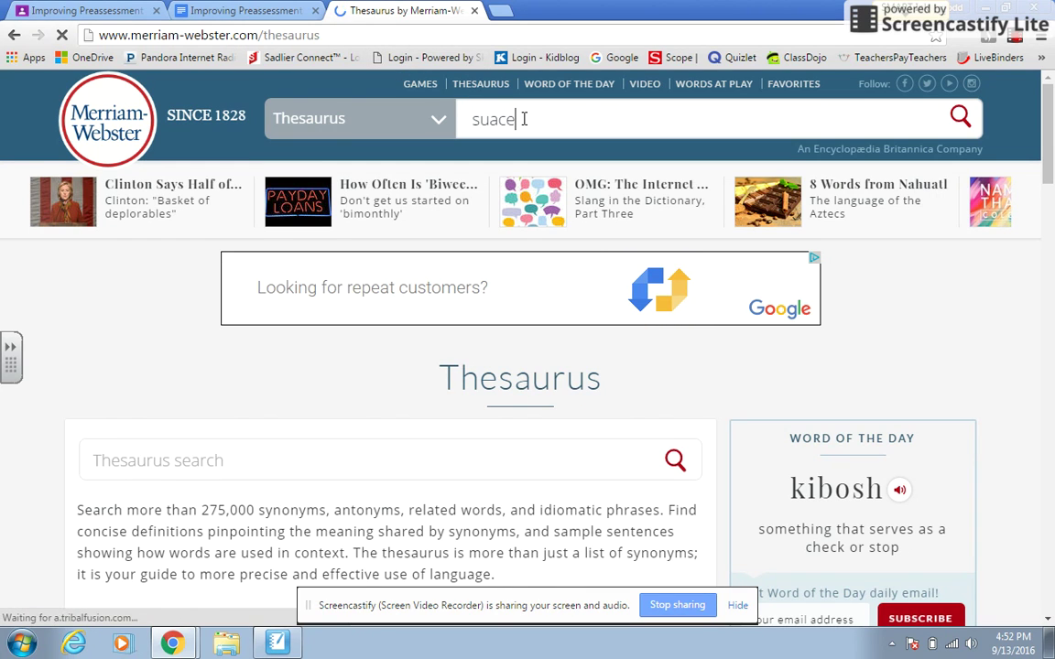
pyautogui.press('Return')
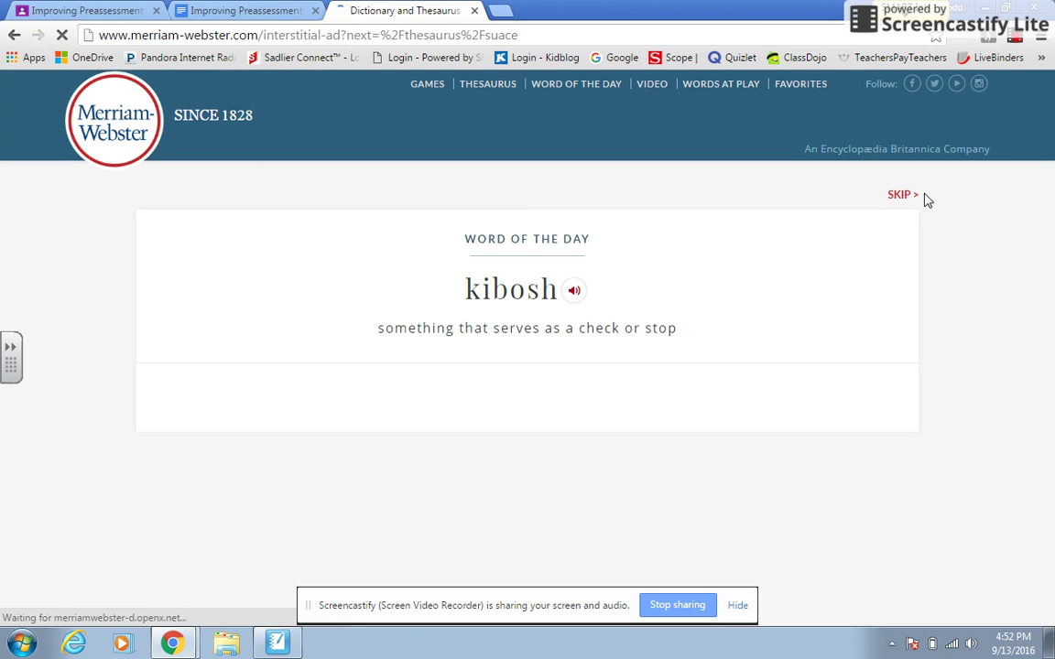
pyautogui.click(890, 197)
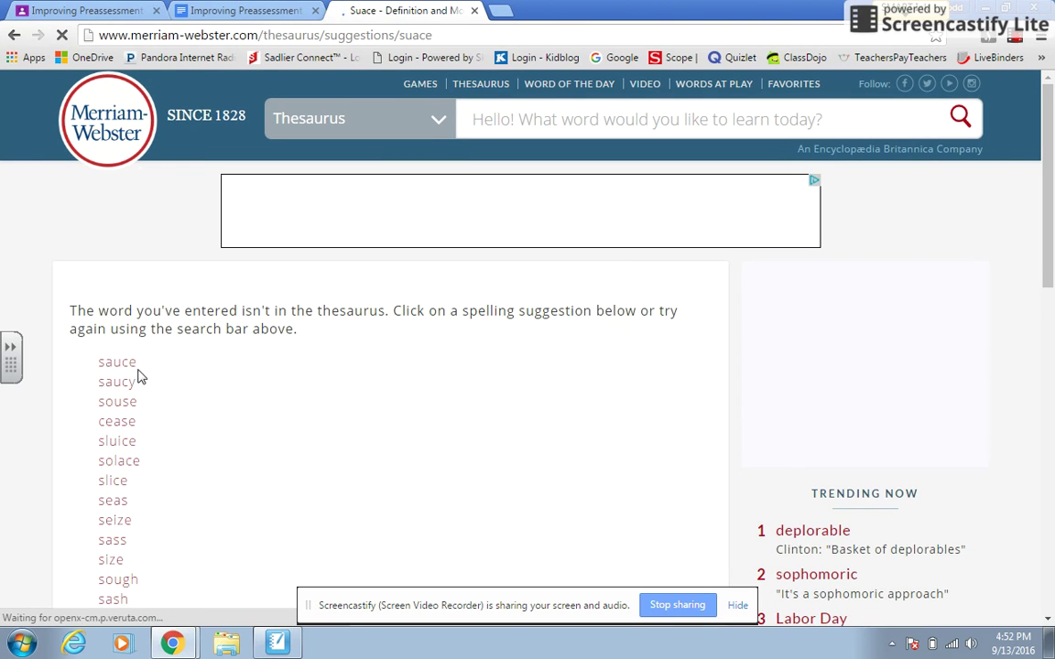
pyautogui.click(105, 366)
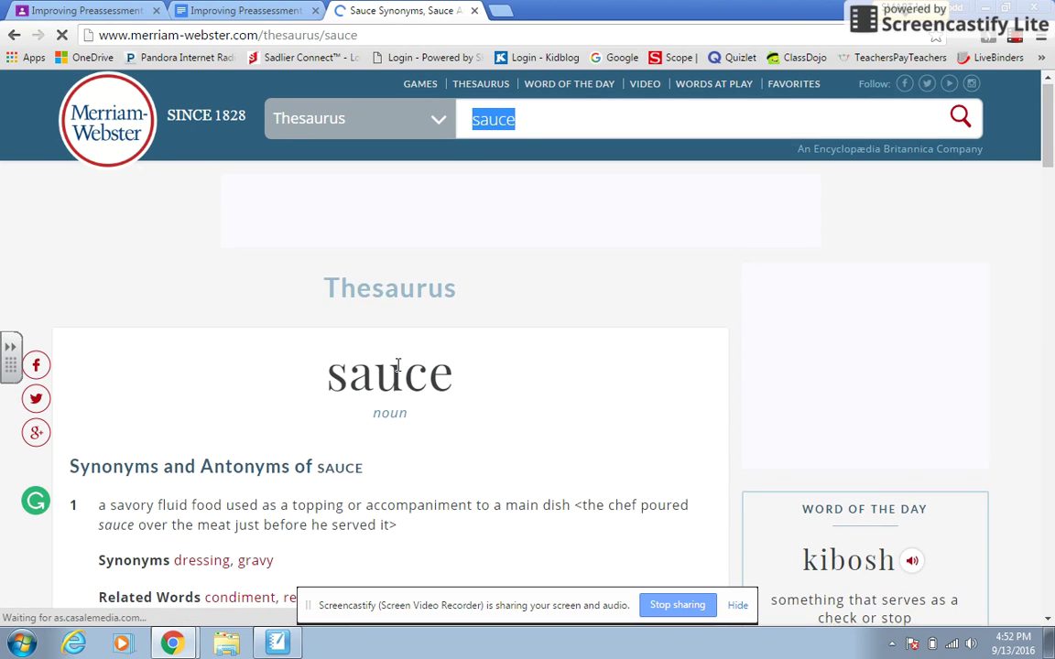
pyautogui.scroll(-2, 400, 371)
pyautogui.scroll(-1, 401, 371)
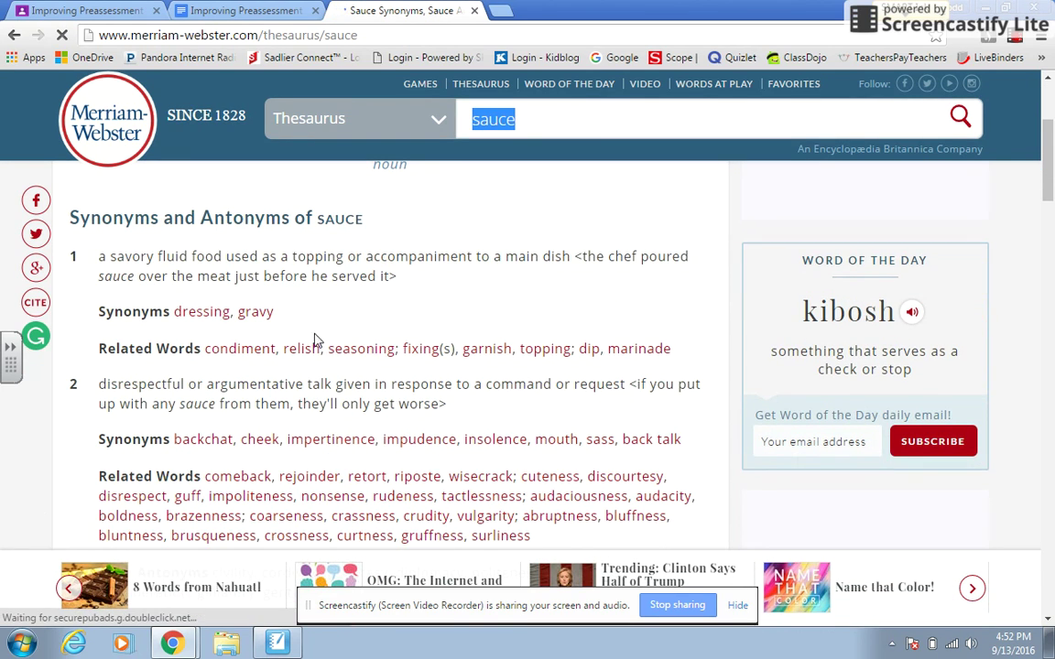
pyautogui.scroll(-3, 440, 376)
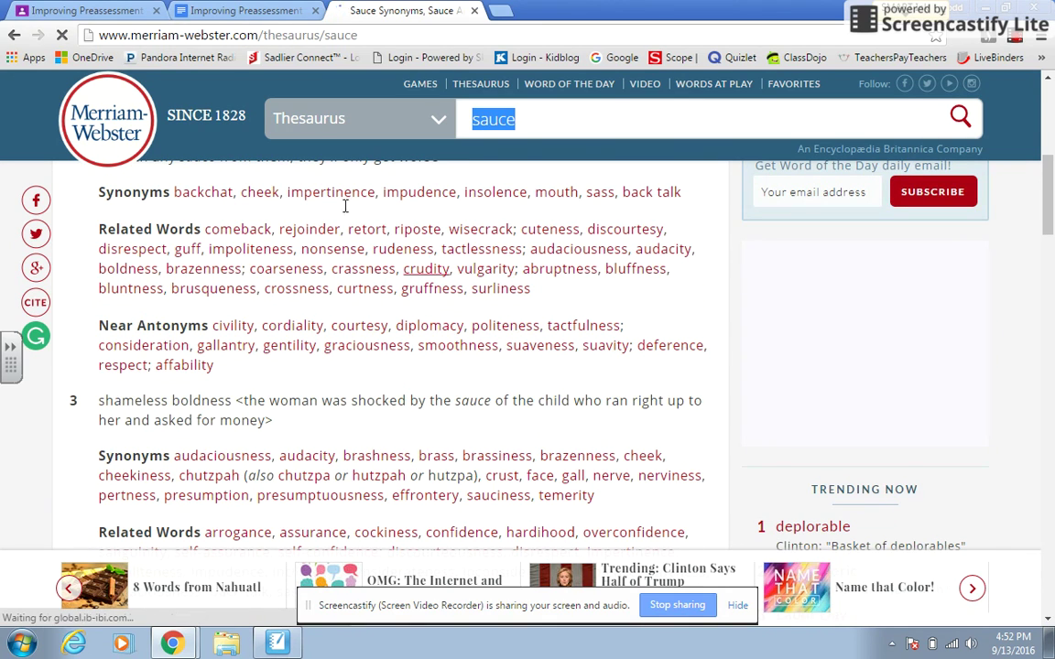
pyautogui.click(240, 10)
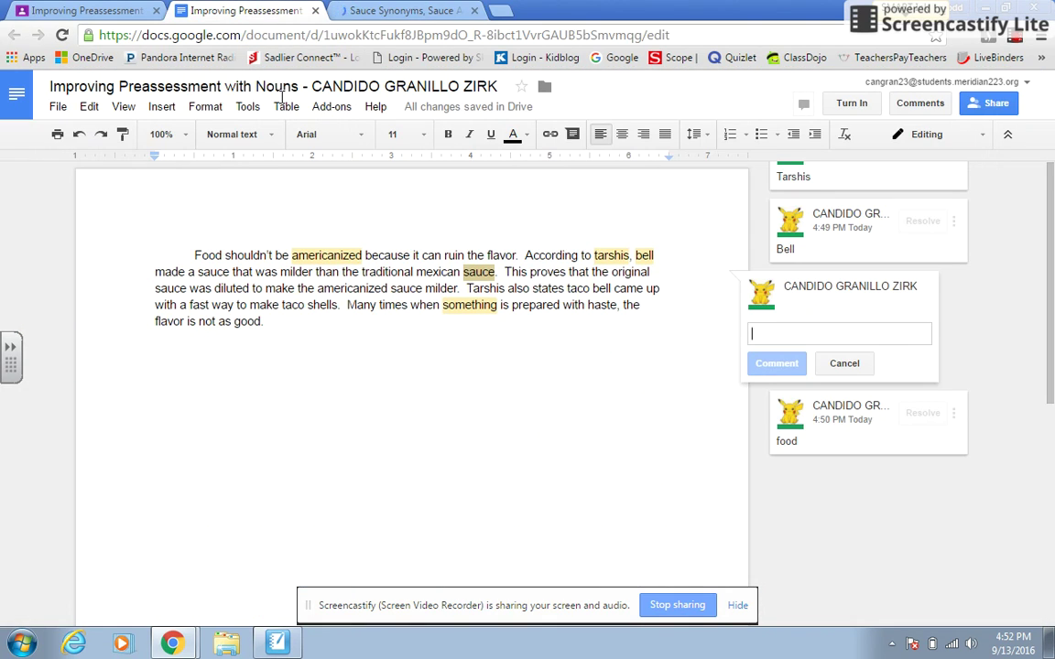
# - Discard the empty draft comment and post a 'salsa' comment on the word sauce in line two
pyautogui.click(438, 289)
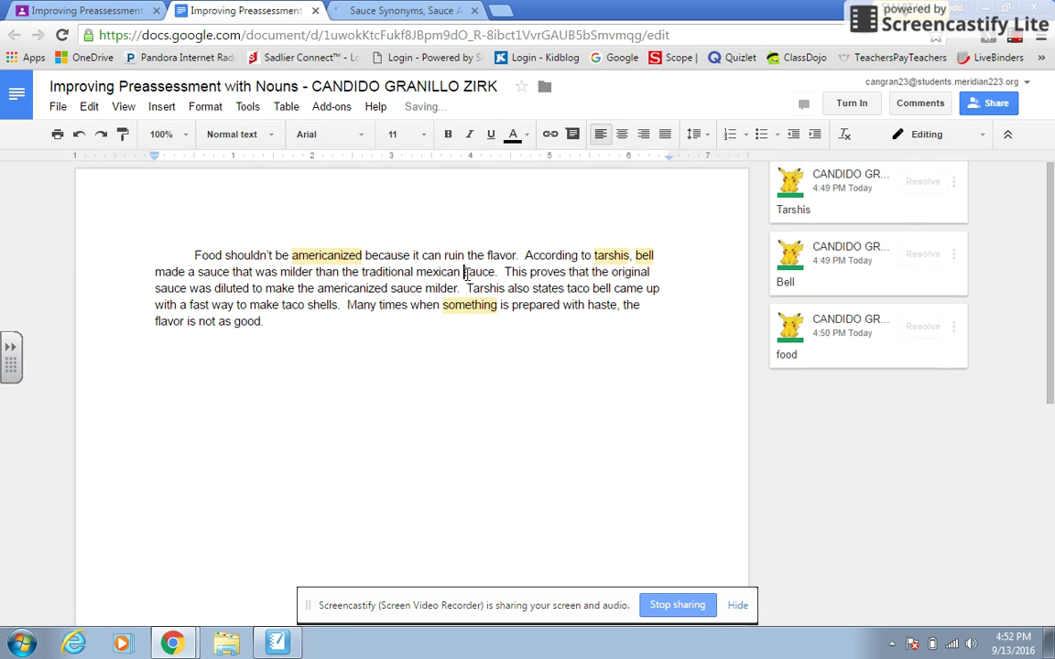
pyautogui.doubleClick(466, 273)
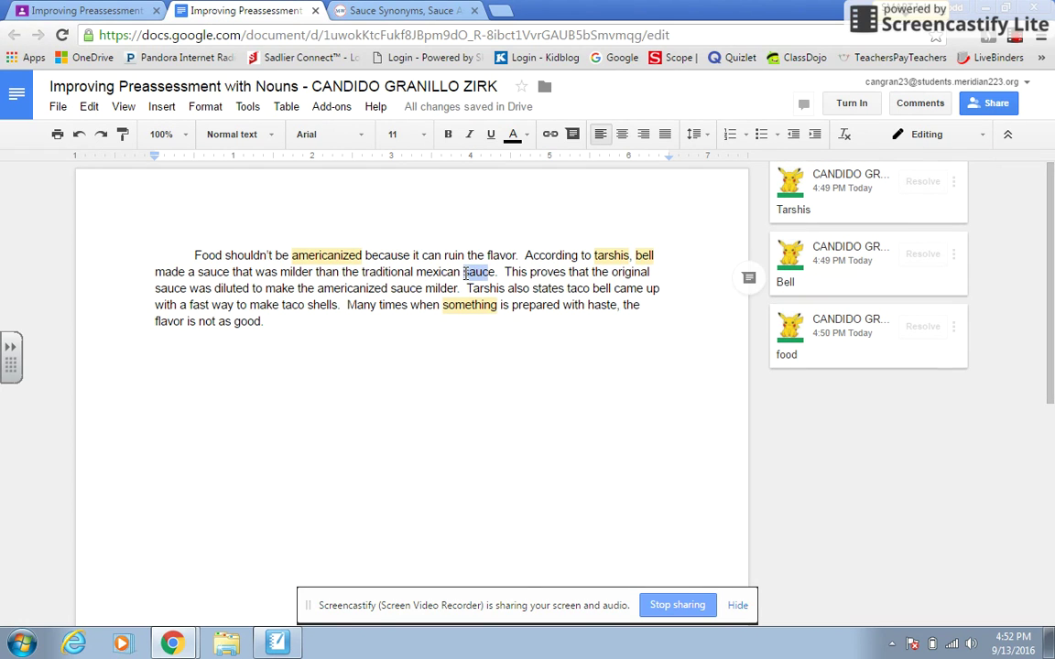
pyautogui.click(747, 276)
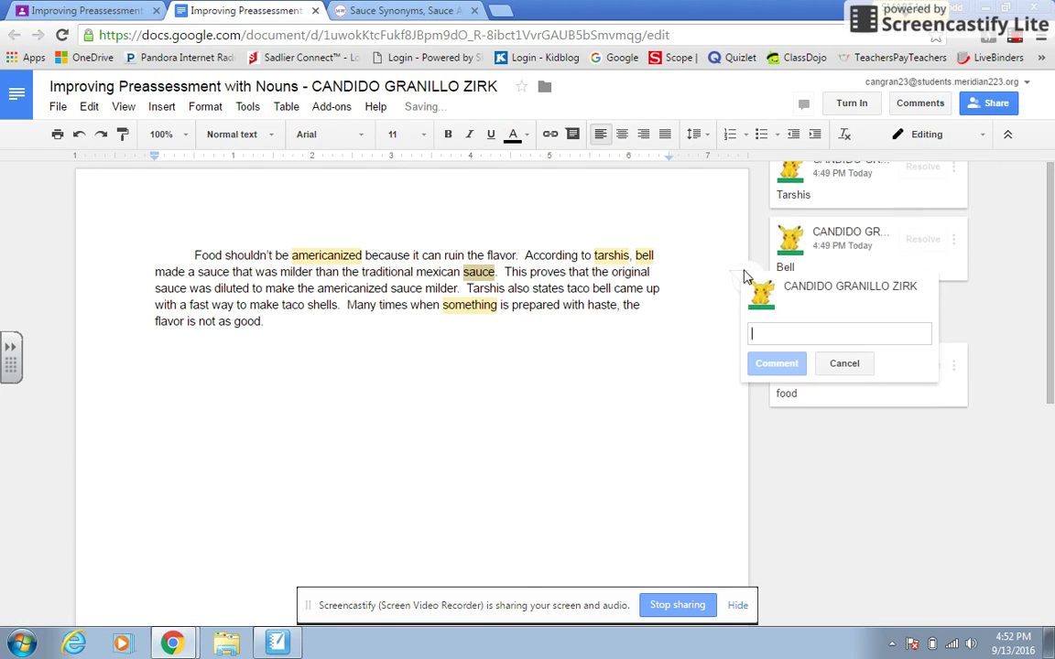
pyautogui.write('salsa')
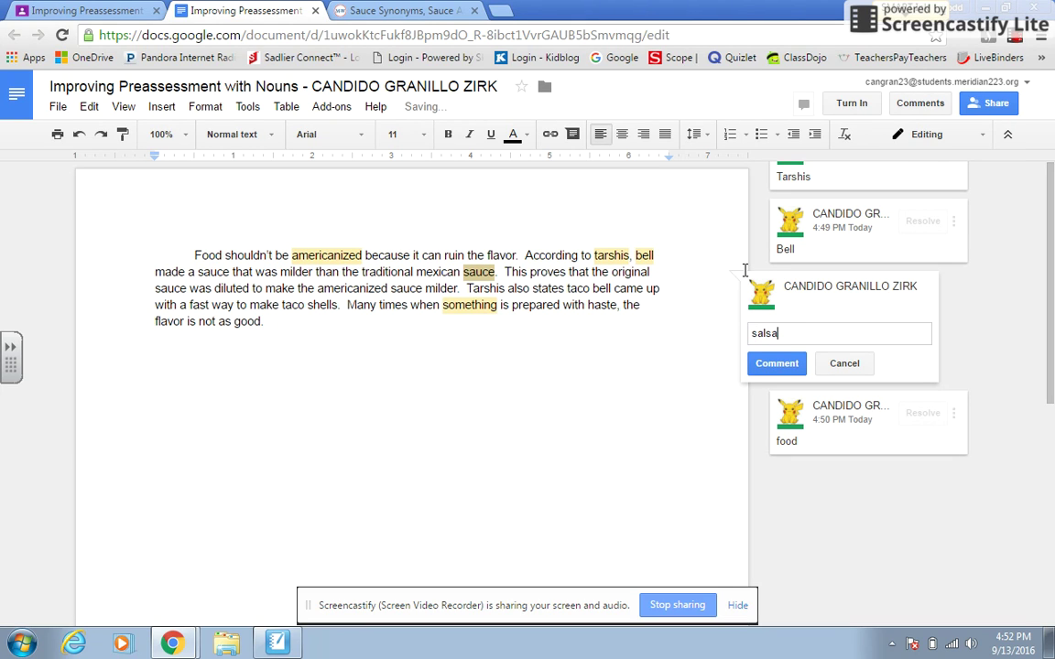
pyautogui.click(768, 364)
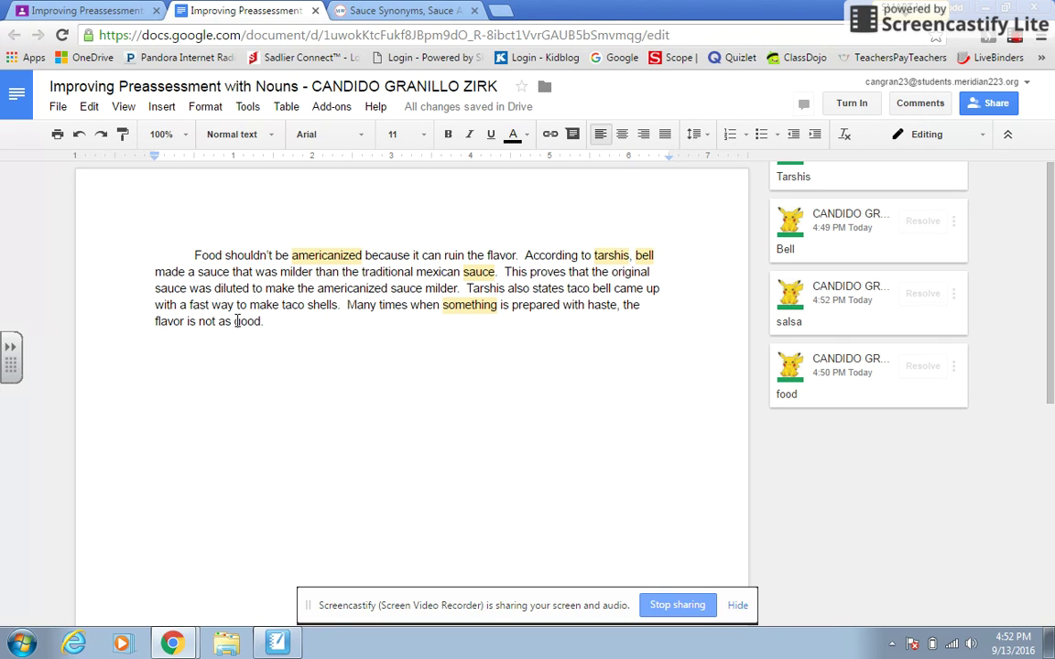
pyautogui.moveTo(235, 321); pyautogui.dragTo(253, 322)
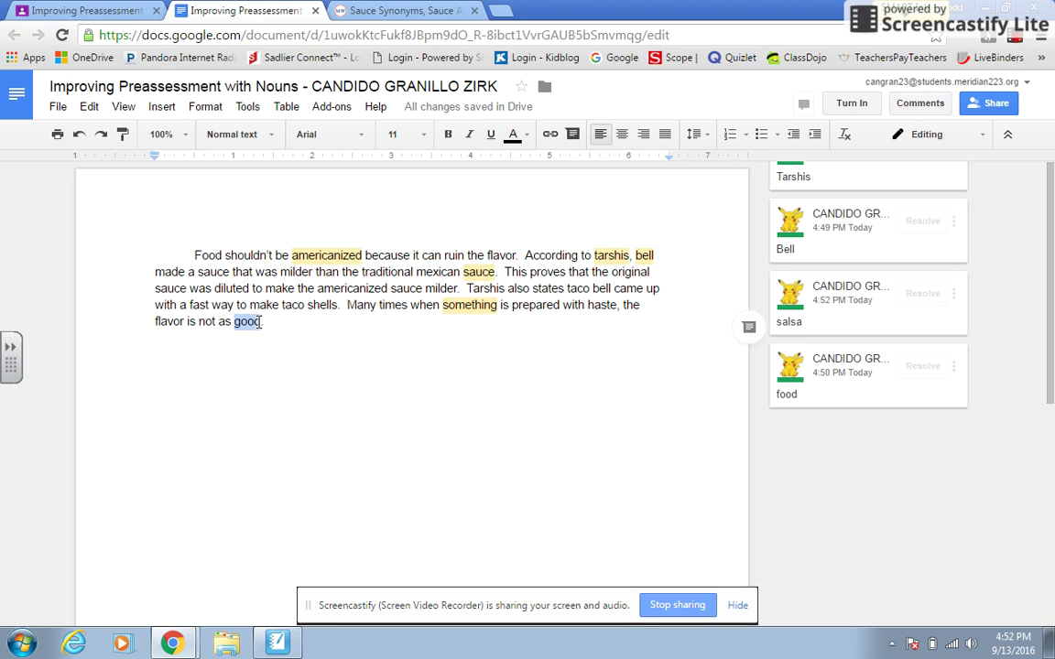
# - Post a 'tastey' comment on the word good on the essay's last line
pyautogui.click(748, 330)
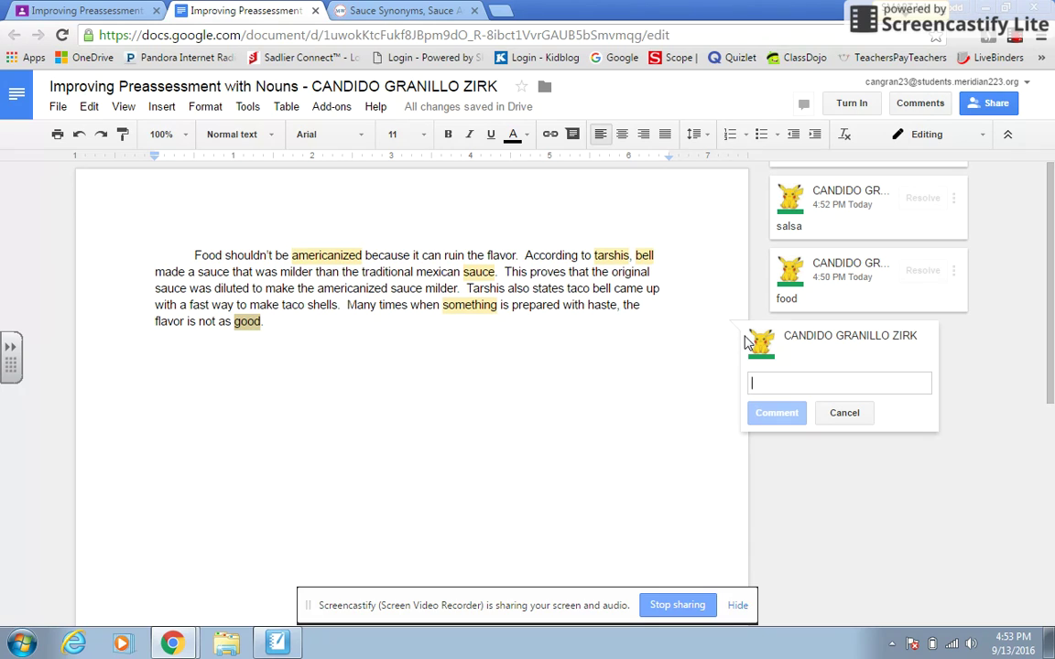
pyautogui.write('t')
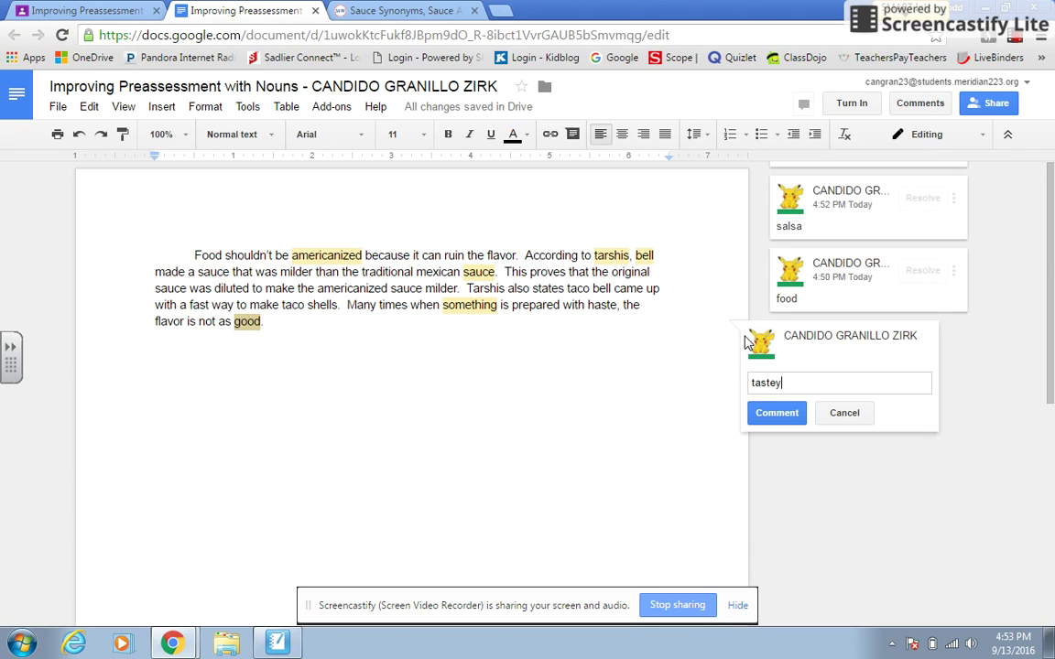
pyautogui.write('astey')
pyautogui.click(760, 412)
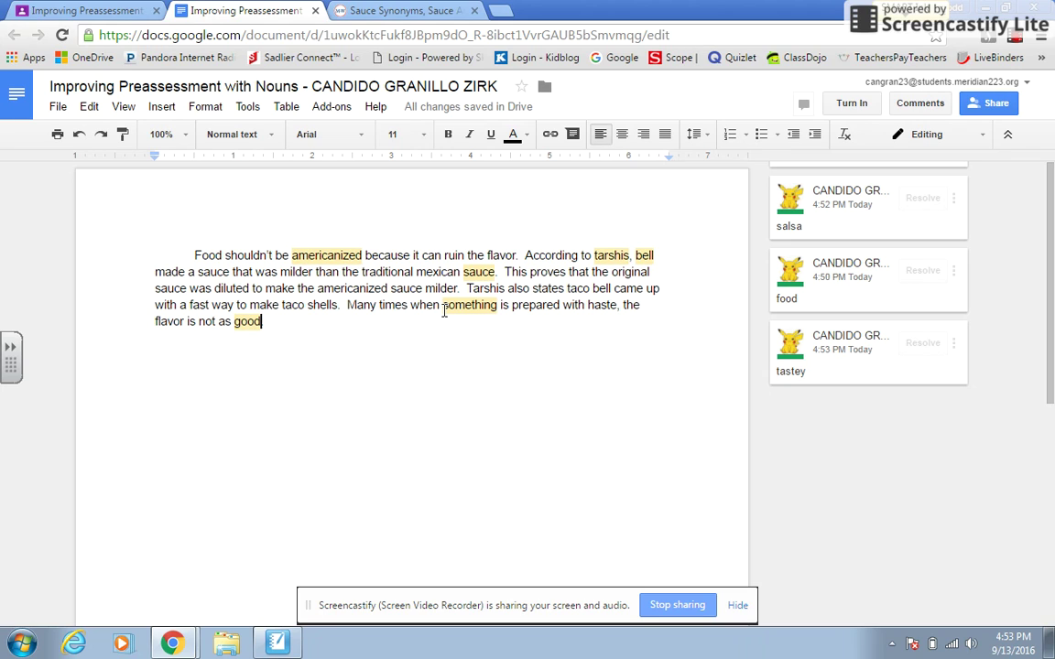
pyautogui.write('.')
# - Undo the accidental resolve of the tastey comment on good
pyautogui.click(250, 323)
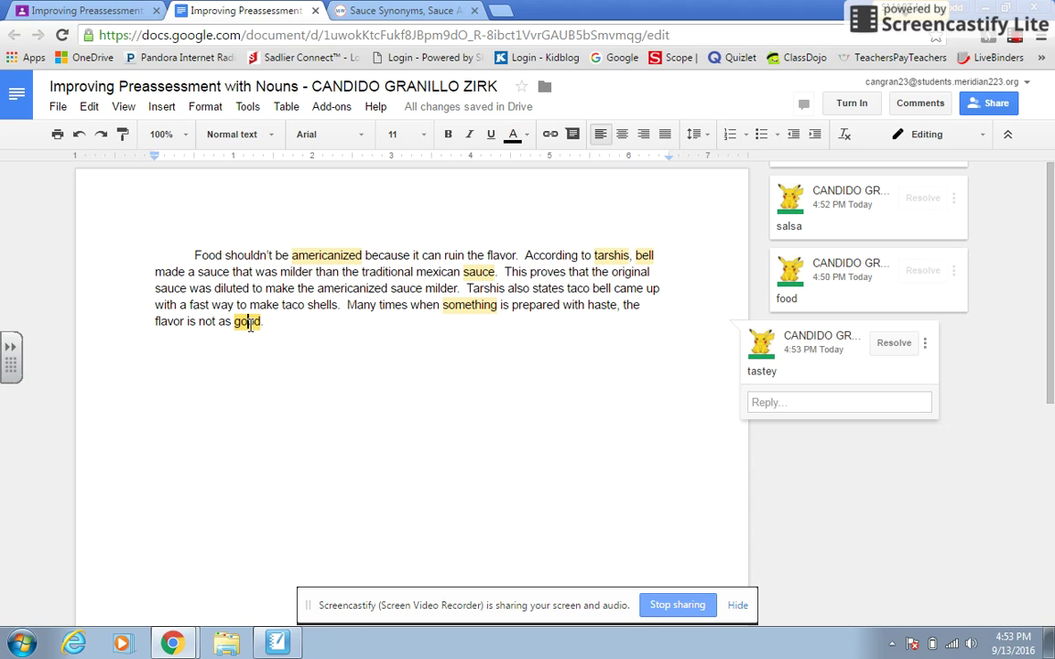
pyautogui.click(901, 345)
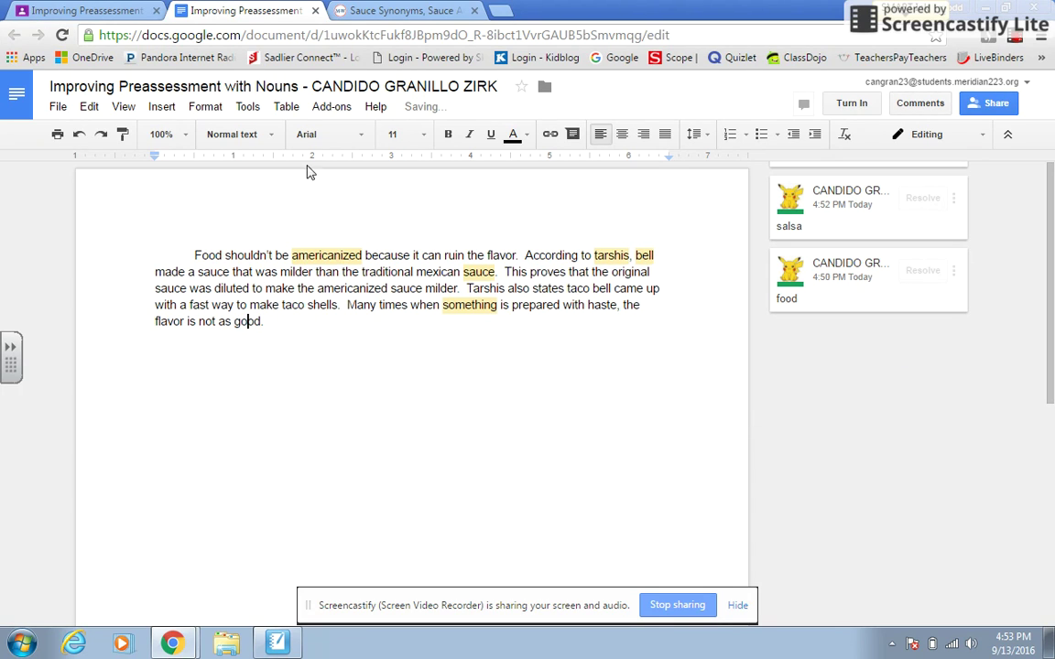
pyautogui.click(79, 135)
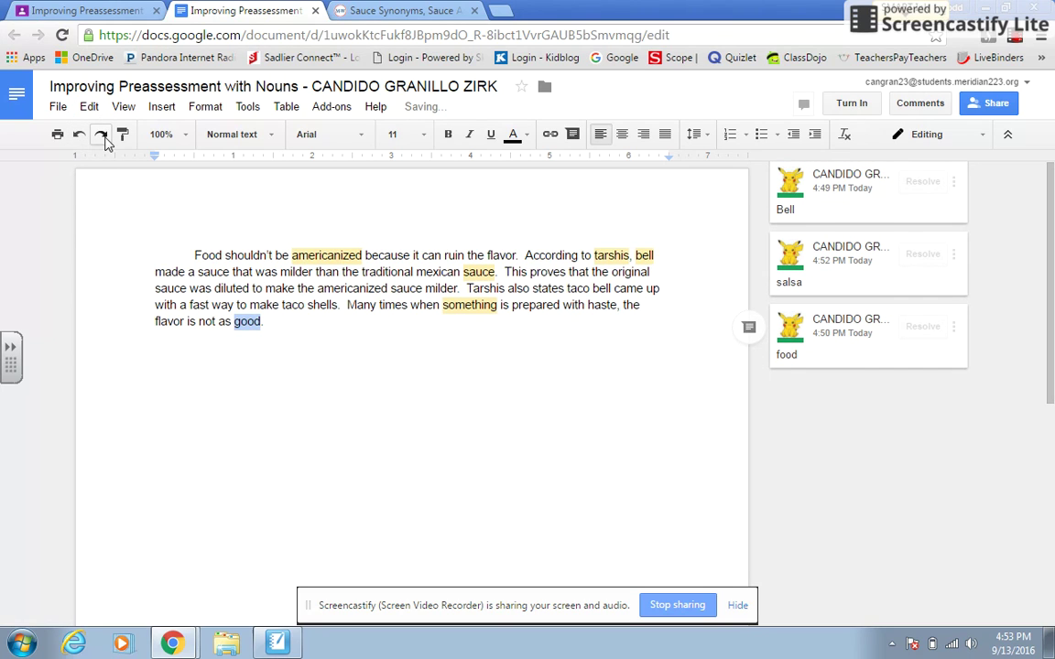
# - Post the 'tastey' comment on the word good again
pyautogui.click(749, 327)
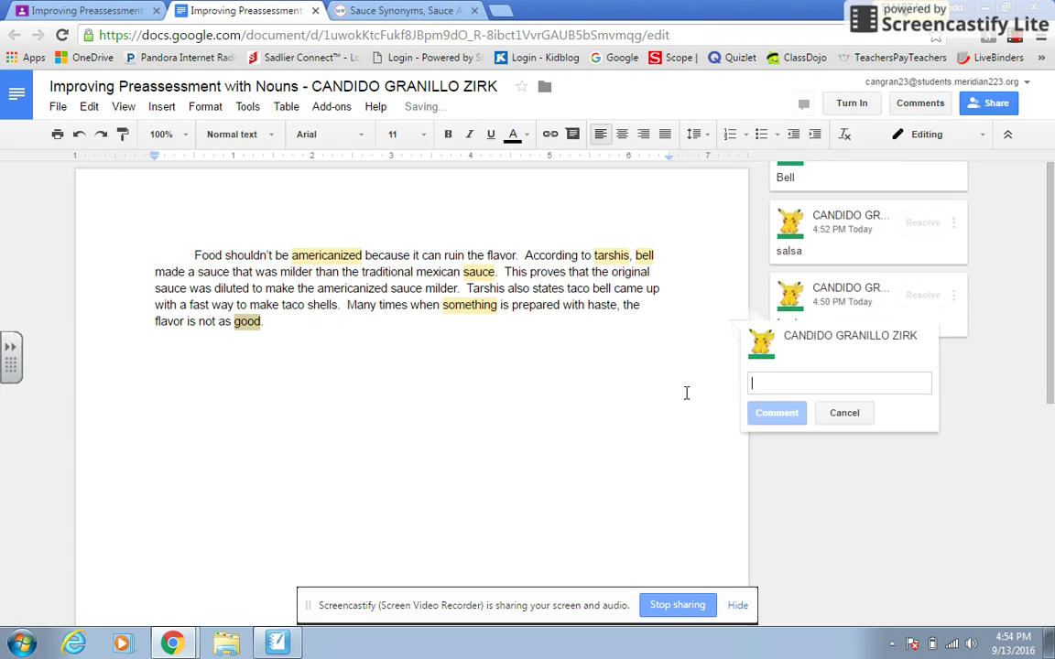
pyautogui.write('tastey')
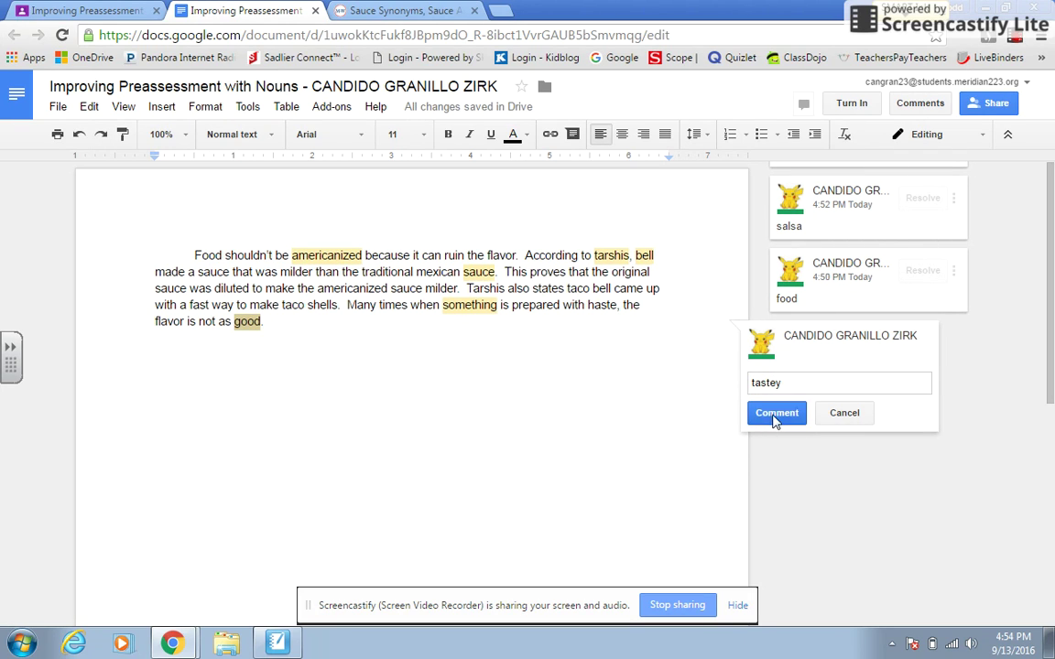
pyautogui.click(777, 413)
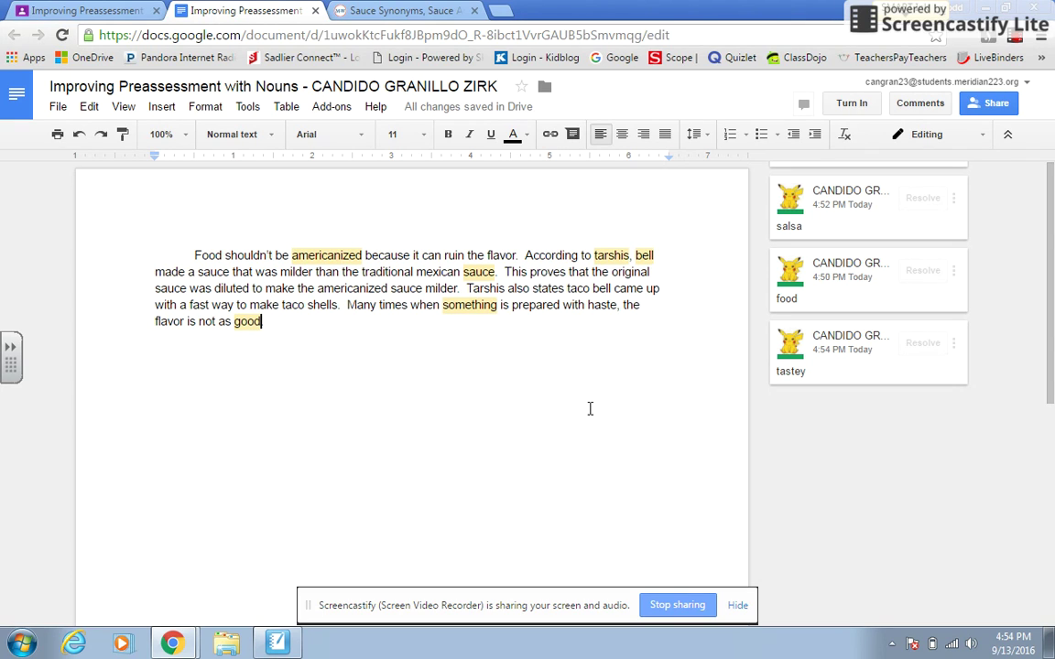
# - Edit the comment on good, replace 'tastey' with the suggested spelling 'tasty', and save it
pyautogui.click(953, 346)
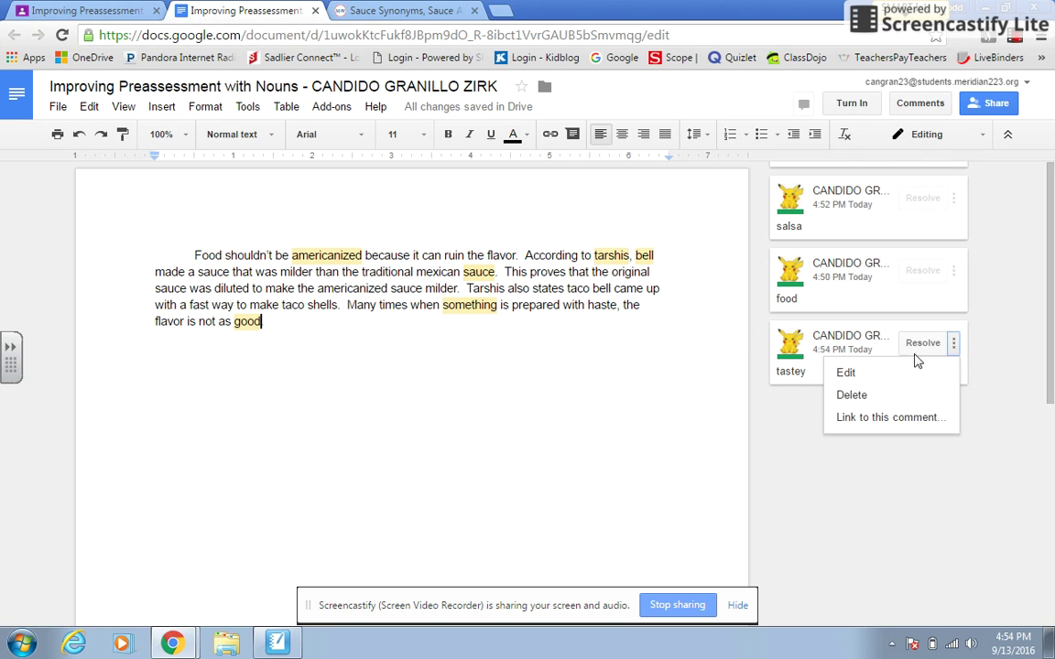
pyautogui.click(870, 373)
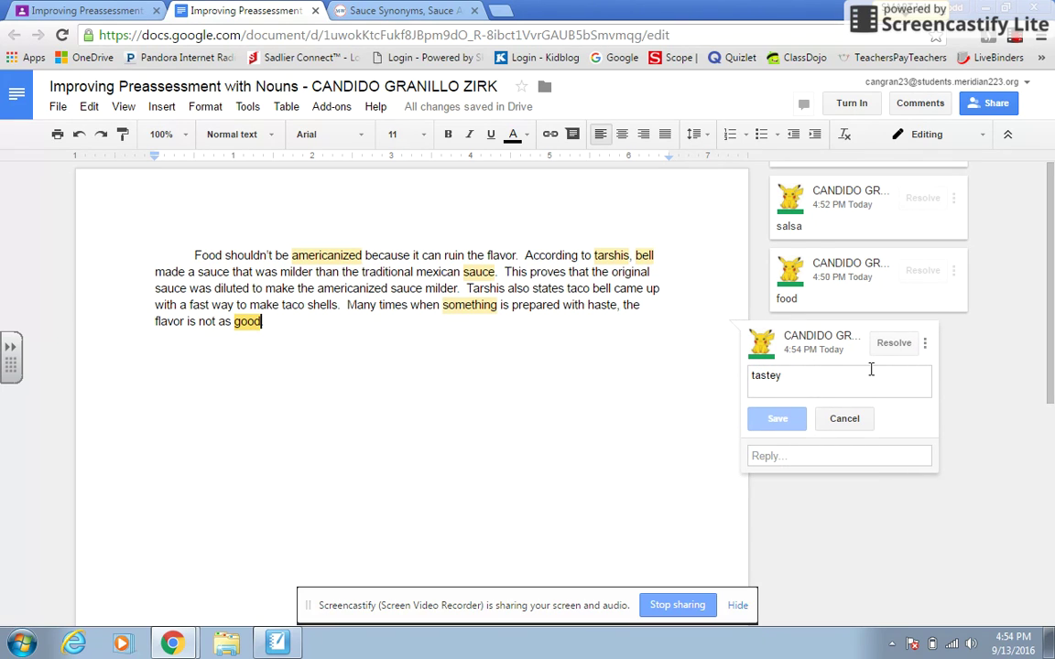
pyautogui.write('a')
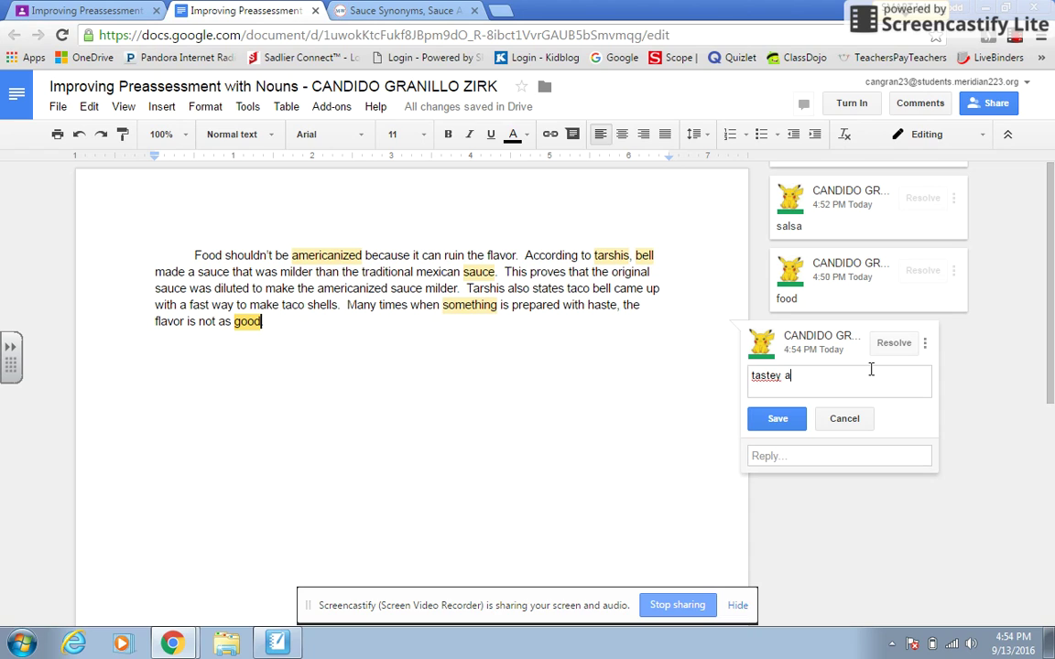
pyautogui.rightClick(774, 376)
pyautogui.click(812, 71)
pyautogui.click(773, 421)
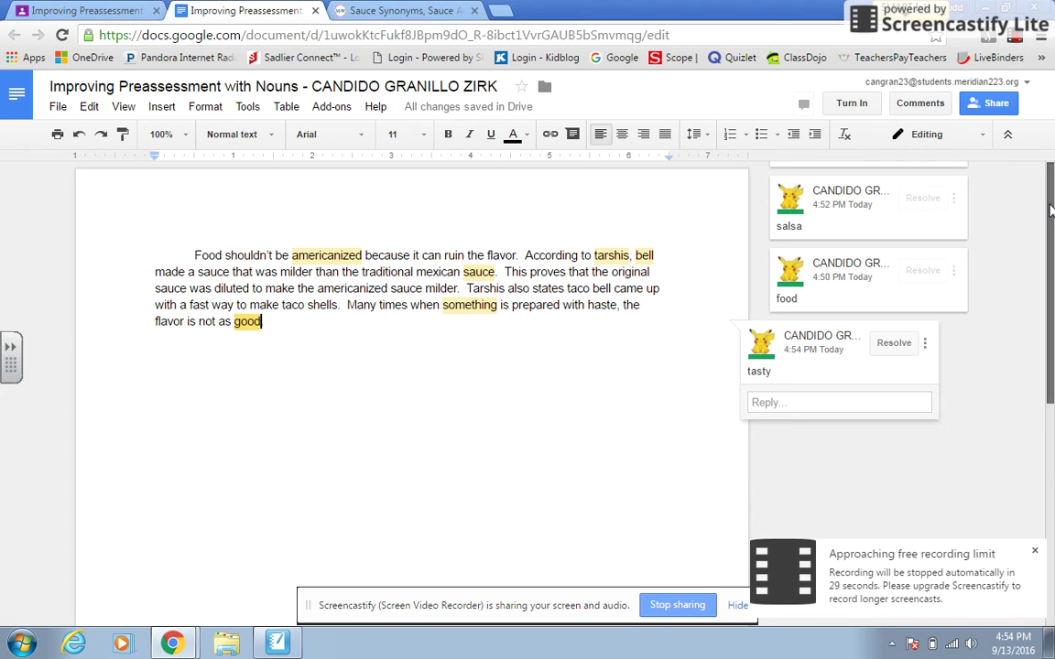
# - Open the 'Americanized' comment thread on the word americanized in the first sentence
pyautogui.click(348, 259)
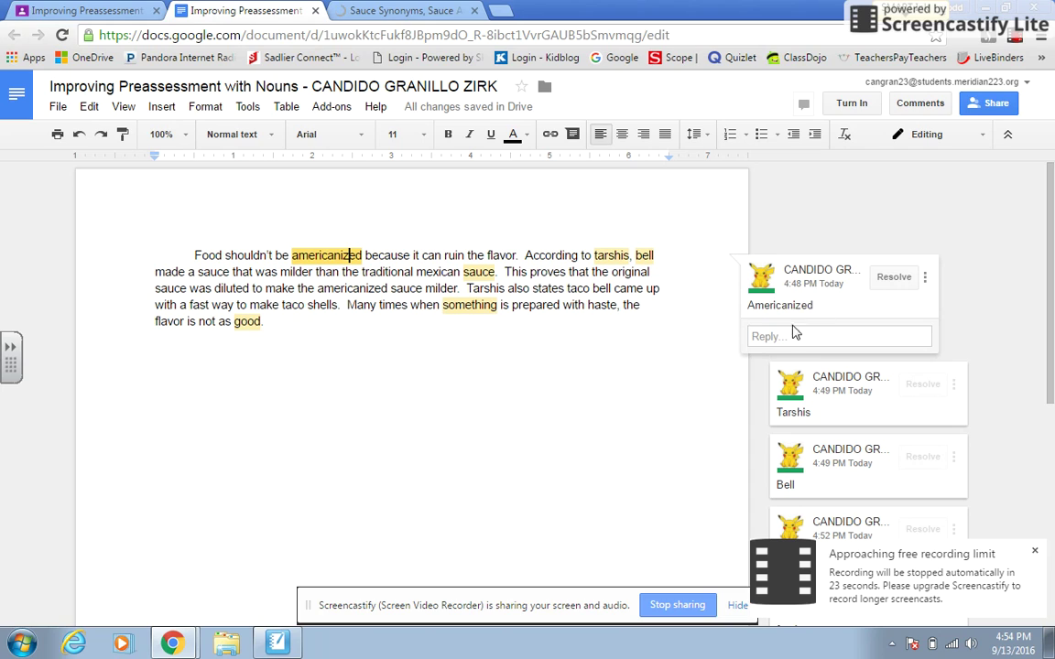